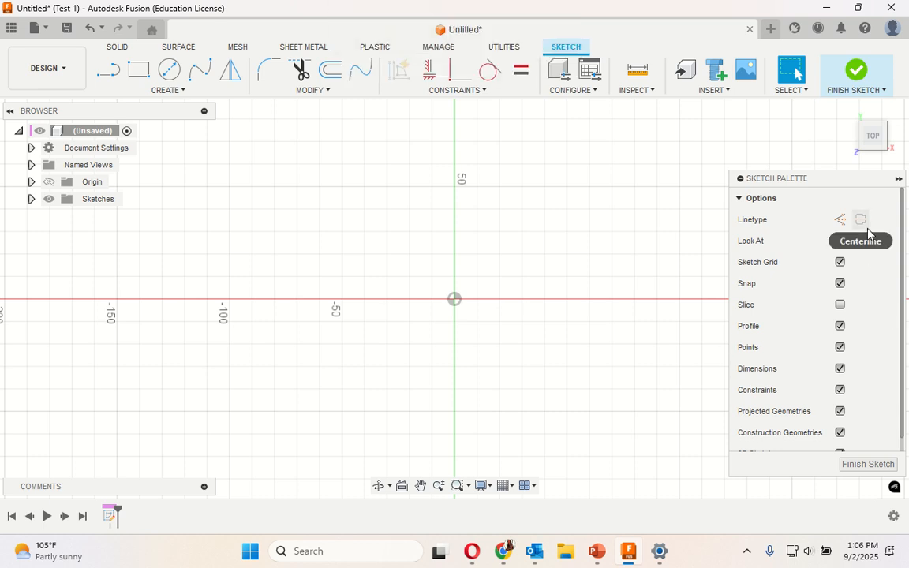
- Collapse the sketch palette to clear the drawing area
left_click(899, 178)
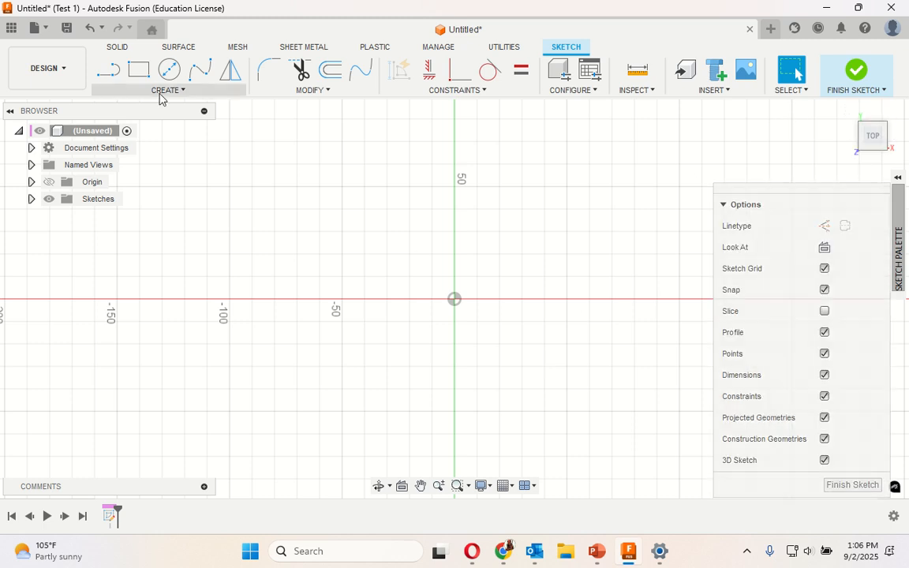
left_click(166, 92)
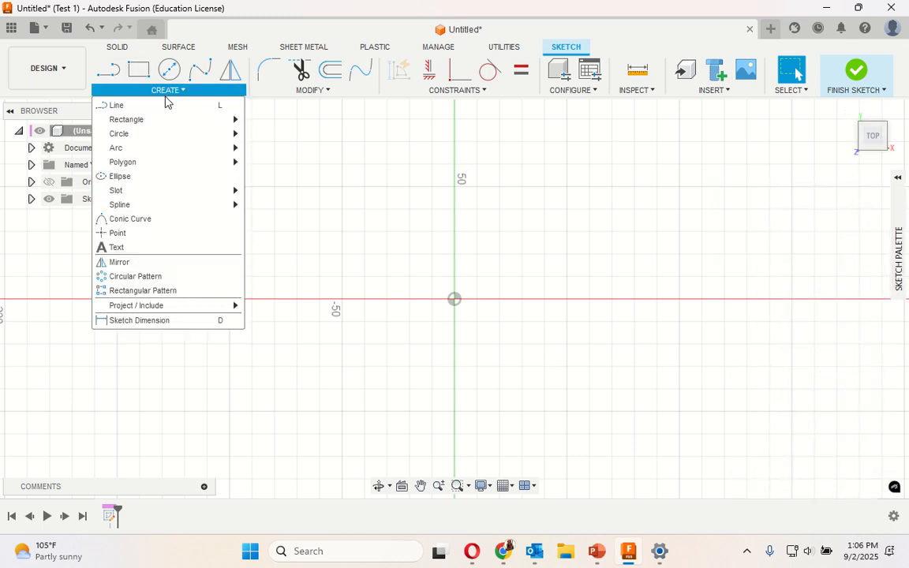
mouse_move(161, 122)
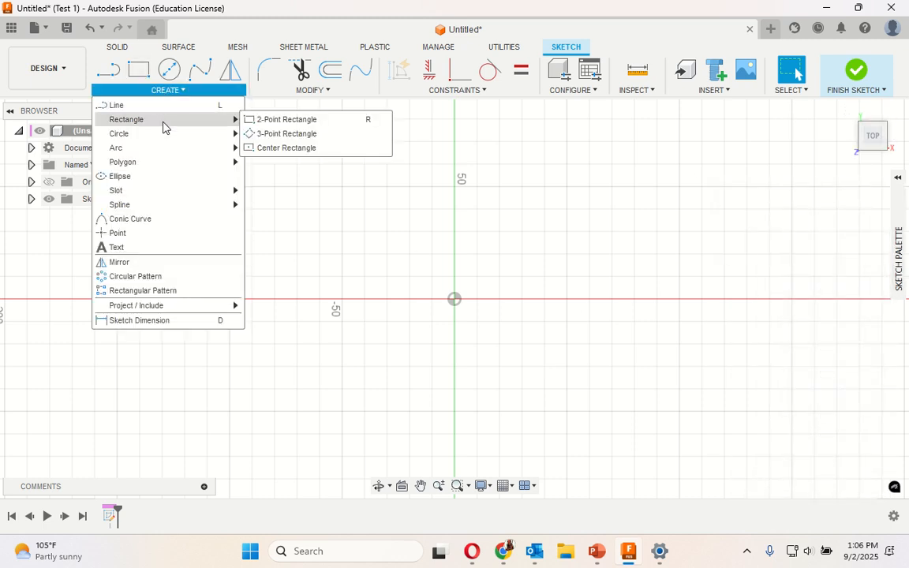
left_click(296, 148)
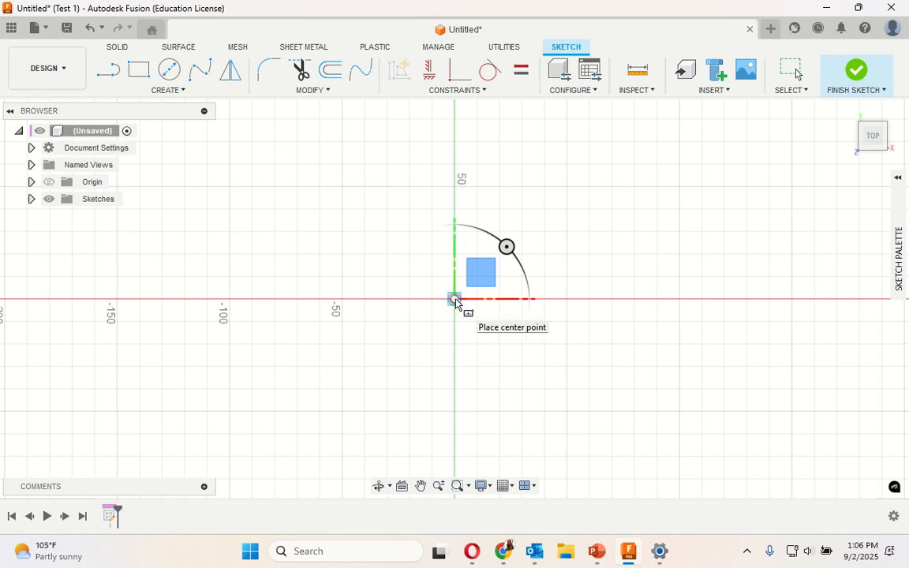
left_click(454, 300)
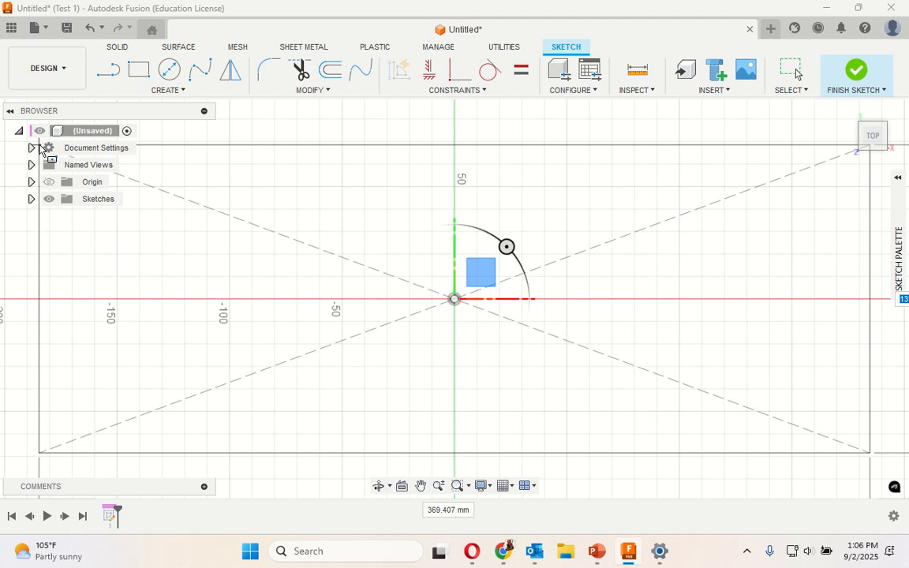
key("Escape")
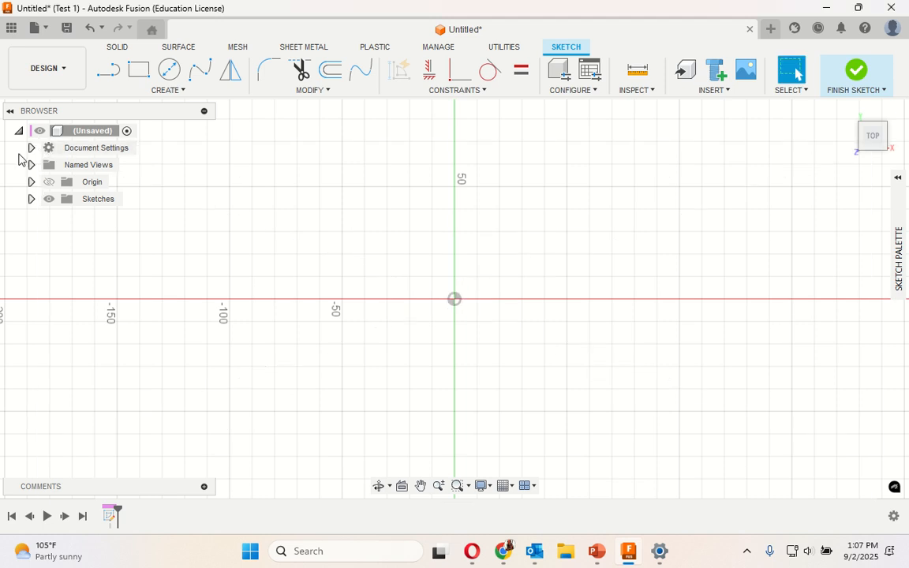
- Change the document's unit system to inch and ouncemass and set it as the default
left_click(78, 148)
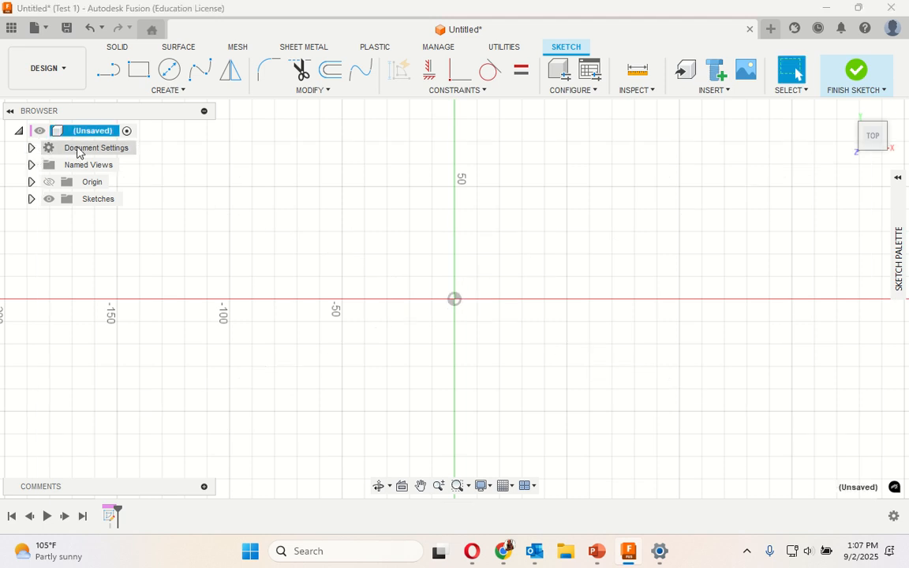
left_click(31, 148)
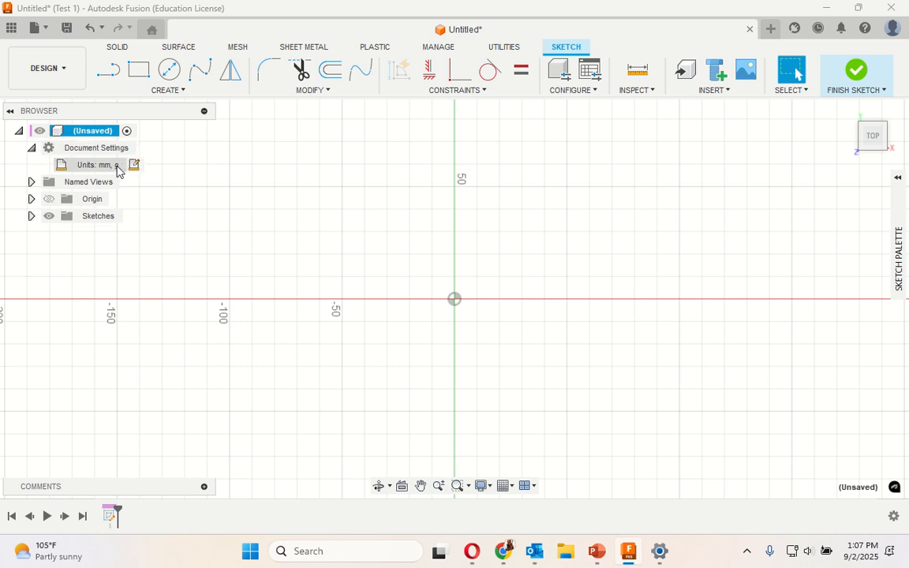
left_click(134, 164)
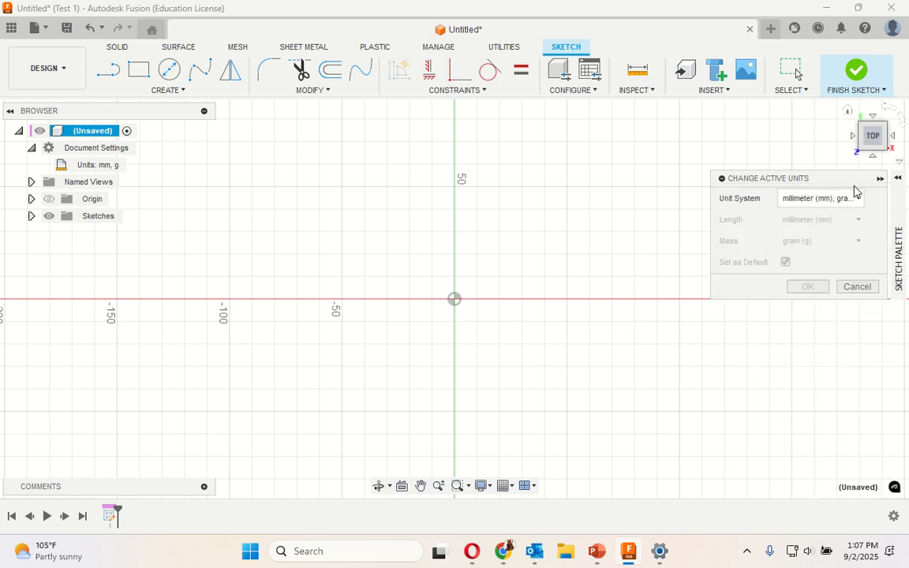
left_click(857, 198)
left_click(833, 260)
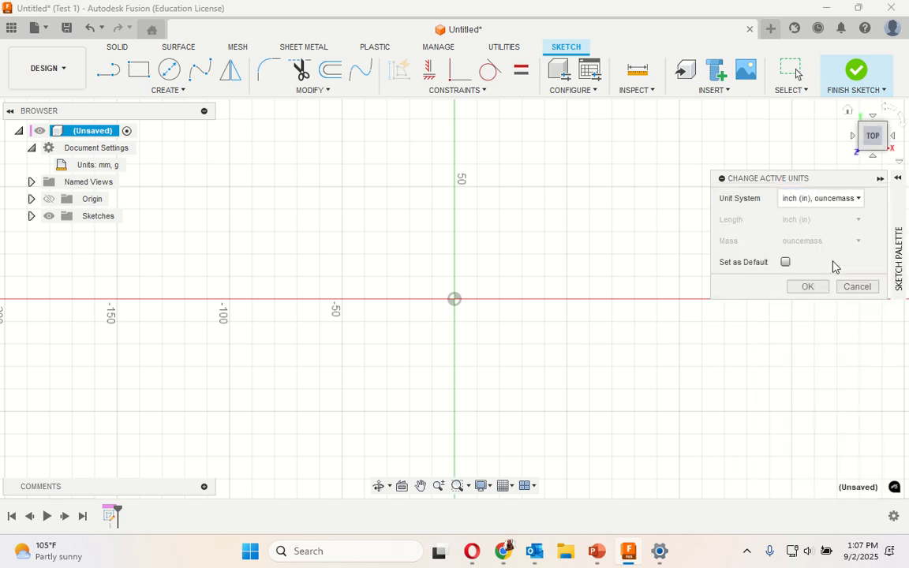
left_click(785, 262)
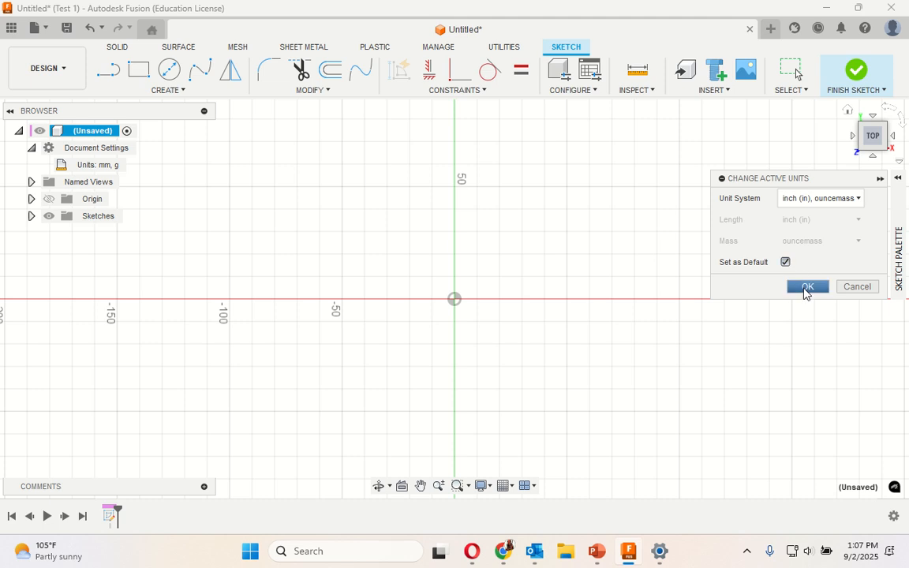
left_click(806, 286)
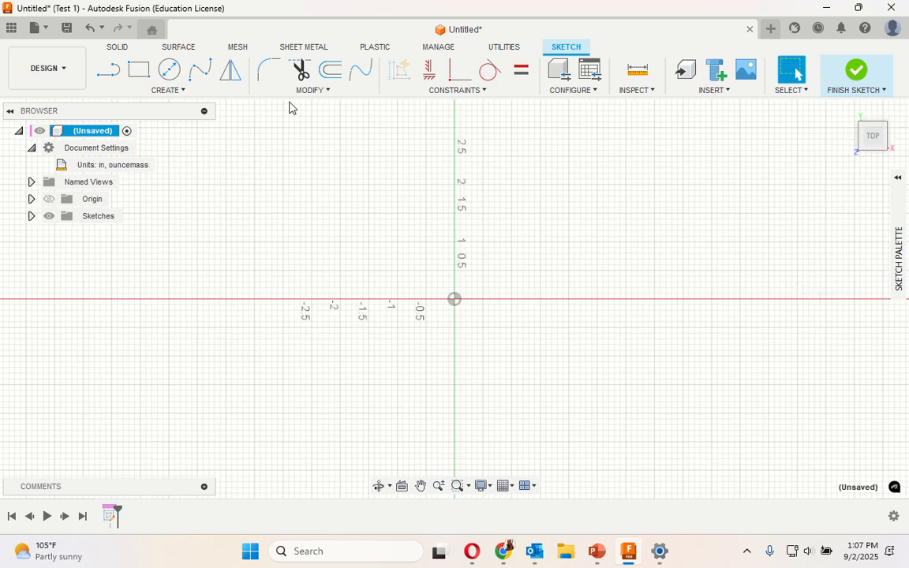
- Sketch a center rectangle on the origin, 2.8 in high and 4.55 in wide
left_click(161, 91)
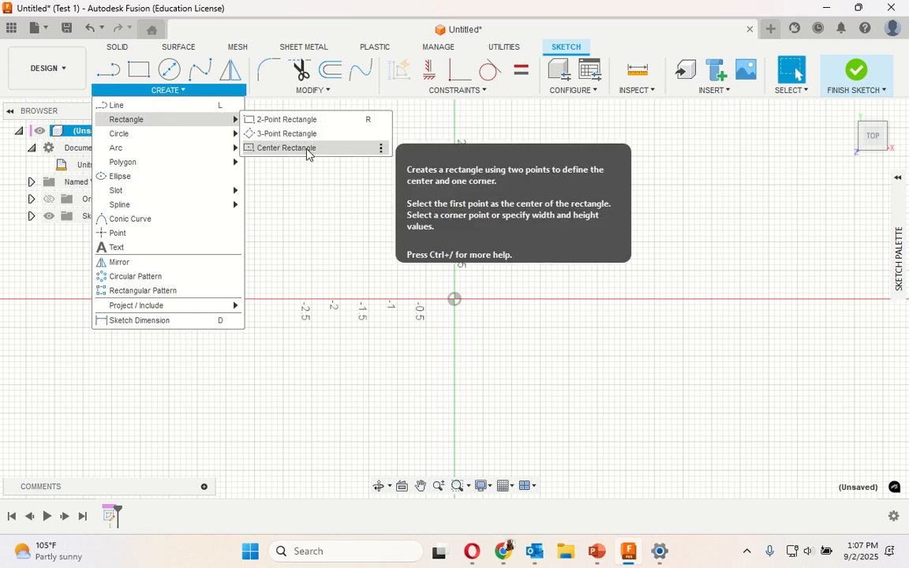
left_click(306, 149)
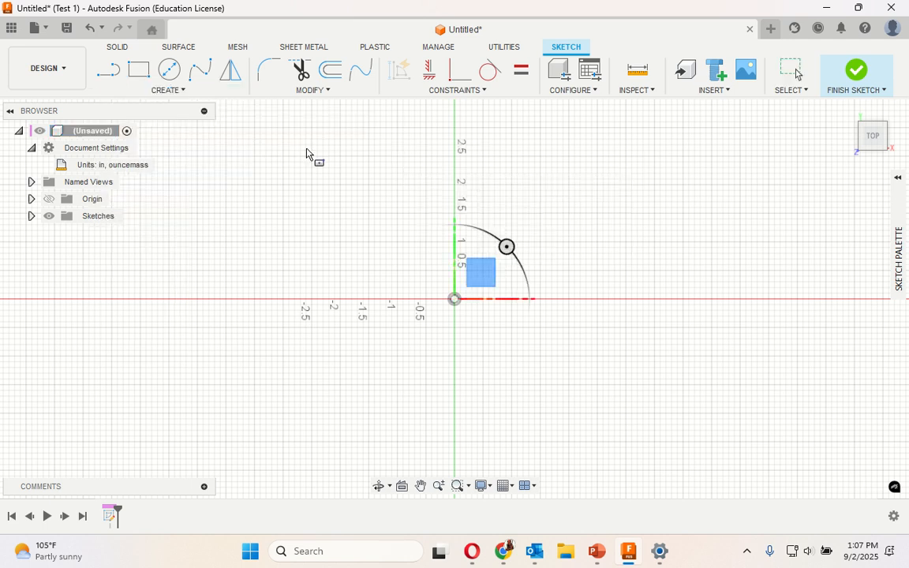
left_click(455, 300)
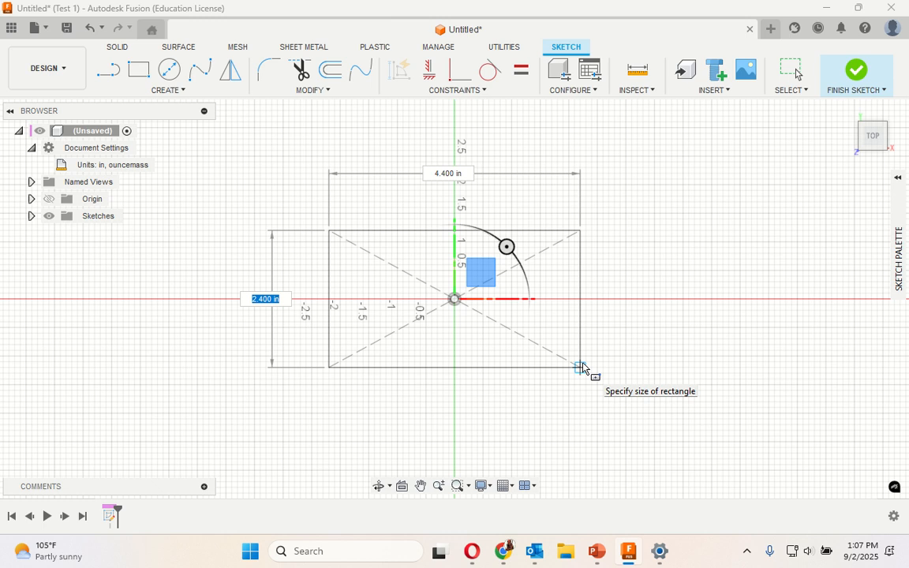
type("2.8")
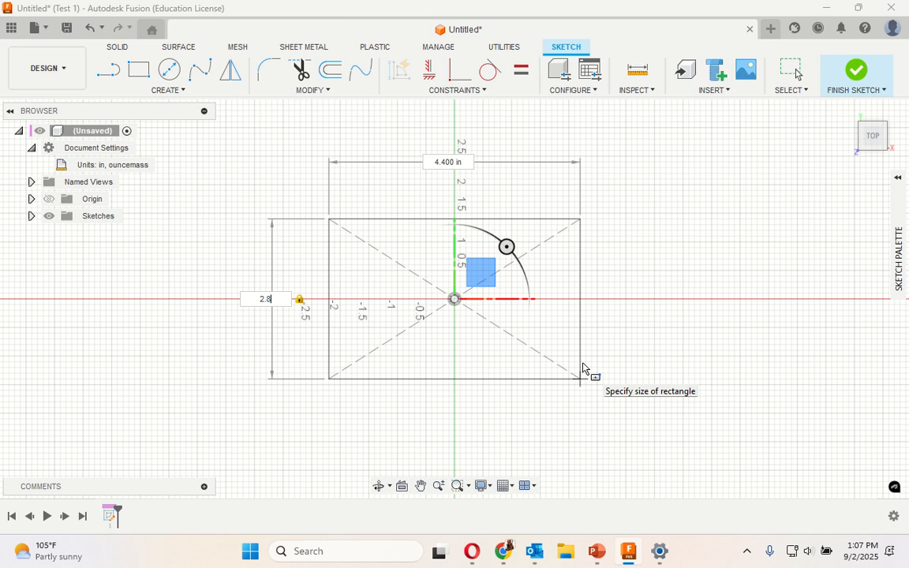
key("Tab")
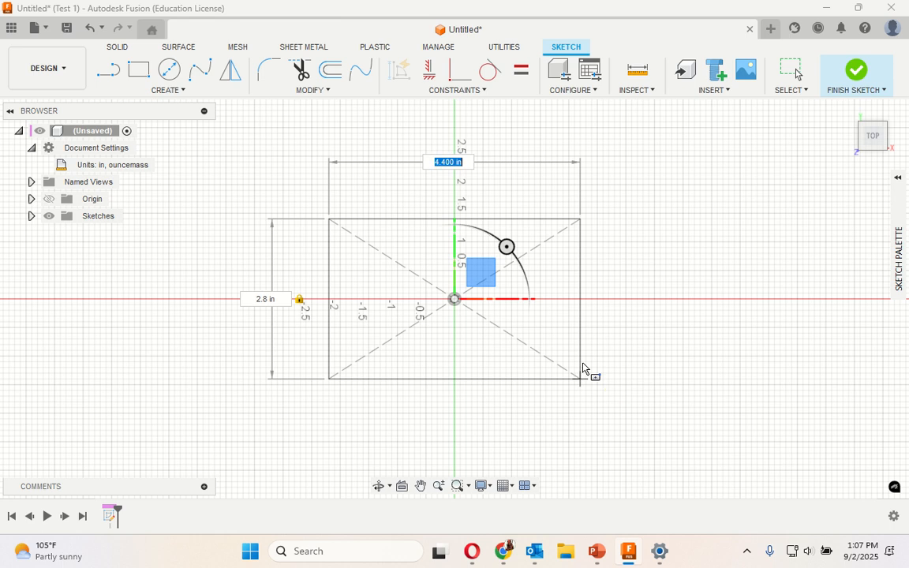
type("4.55")
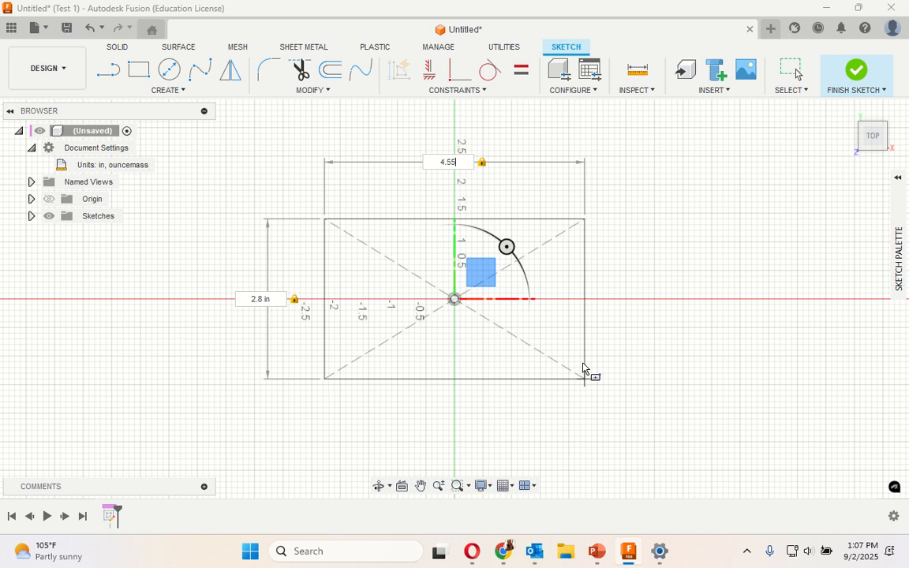
key("Return")
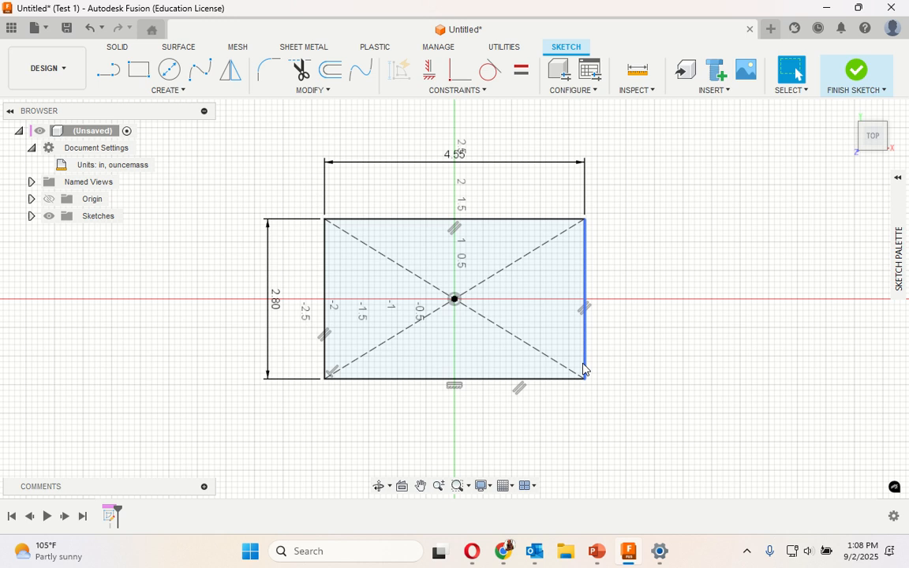
left_click(169, 91)
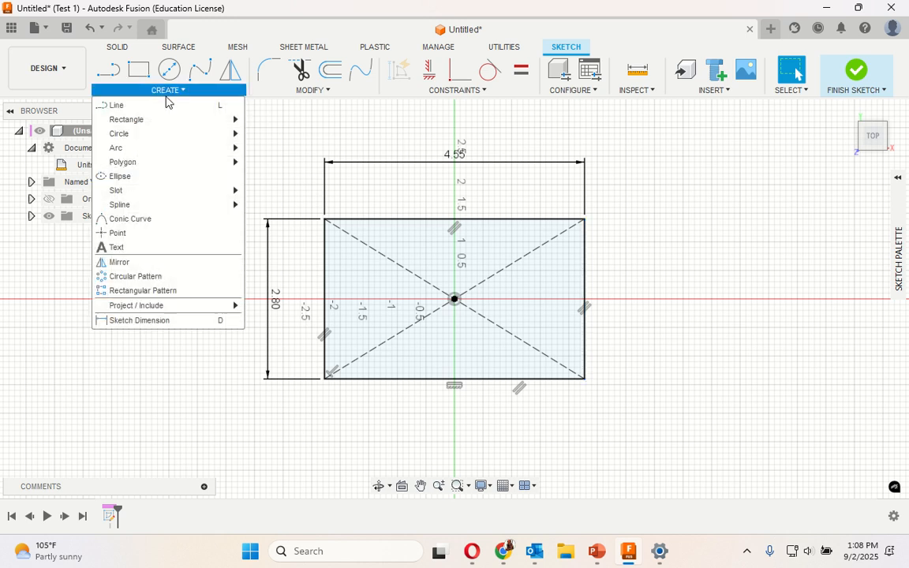
mouse_move(163, 127)
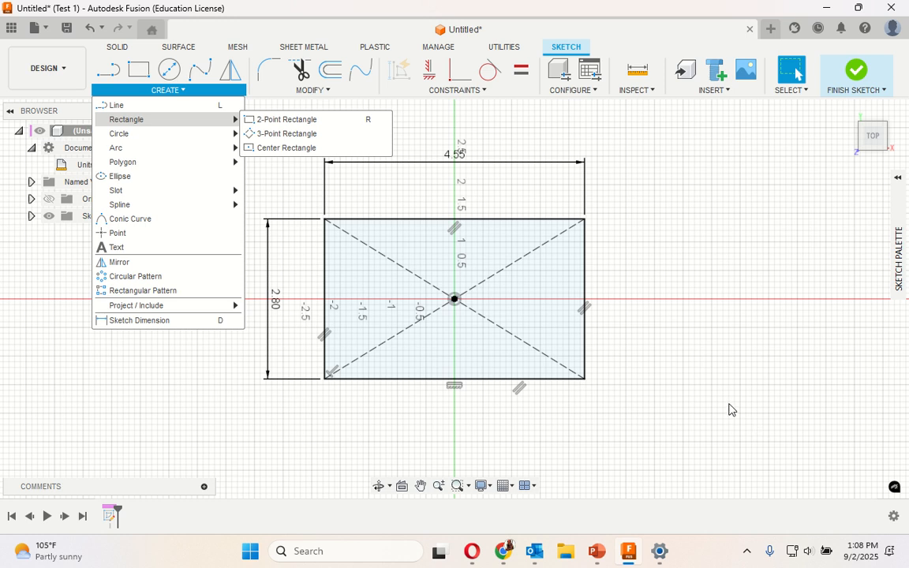
scroll(442, 300, "up", 2)
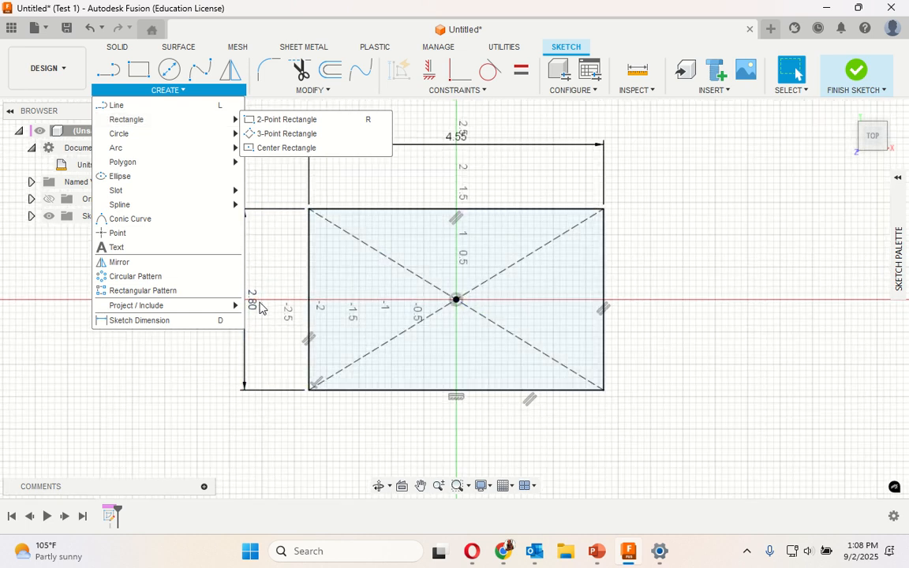
left_click(175, 90)
- Sketch a second center rectangle on the origin inside the first, 1.3 in high and 2.65 in wide
scroll(265, 298, "down", 1)
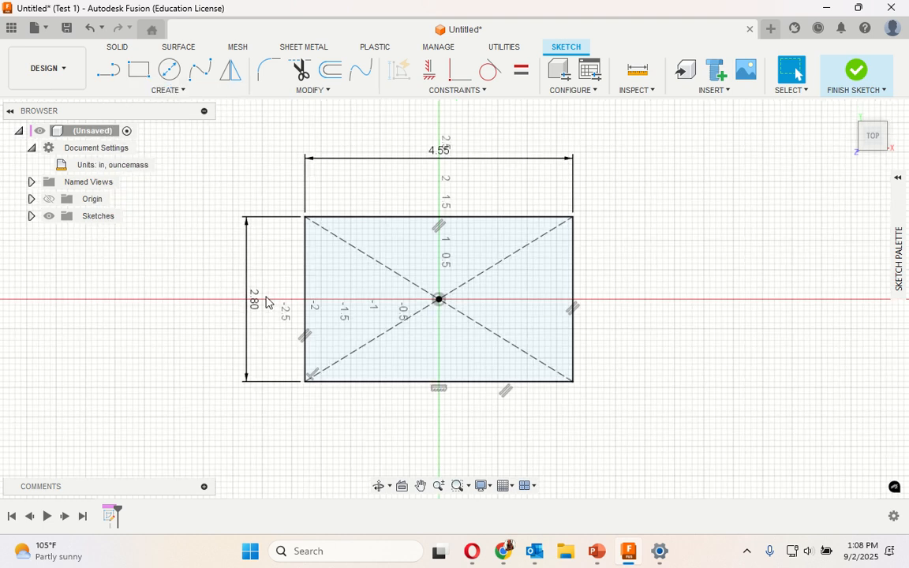
scroll(266, 296, "up", 2)
scroll(272, 167, "up", 1)
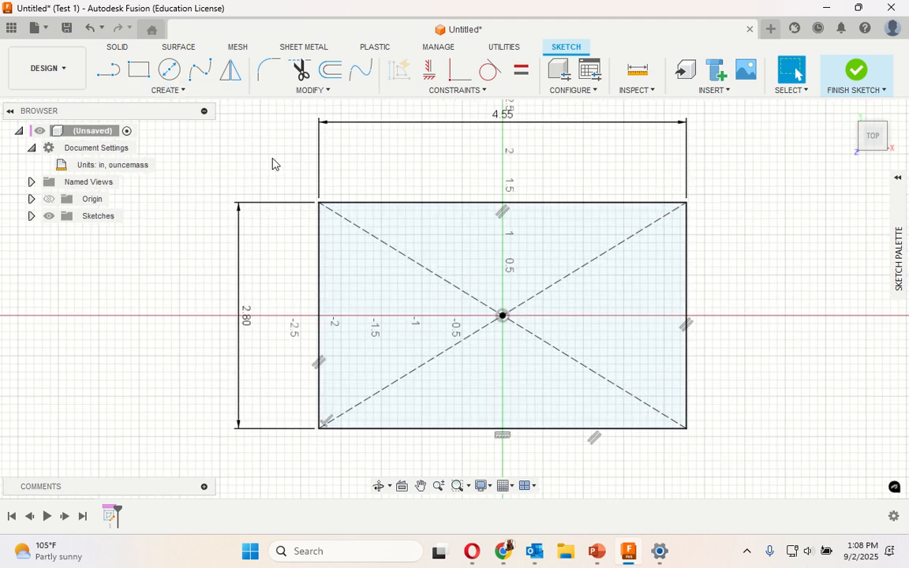
scroll(272, 164, "up", 1)
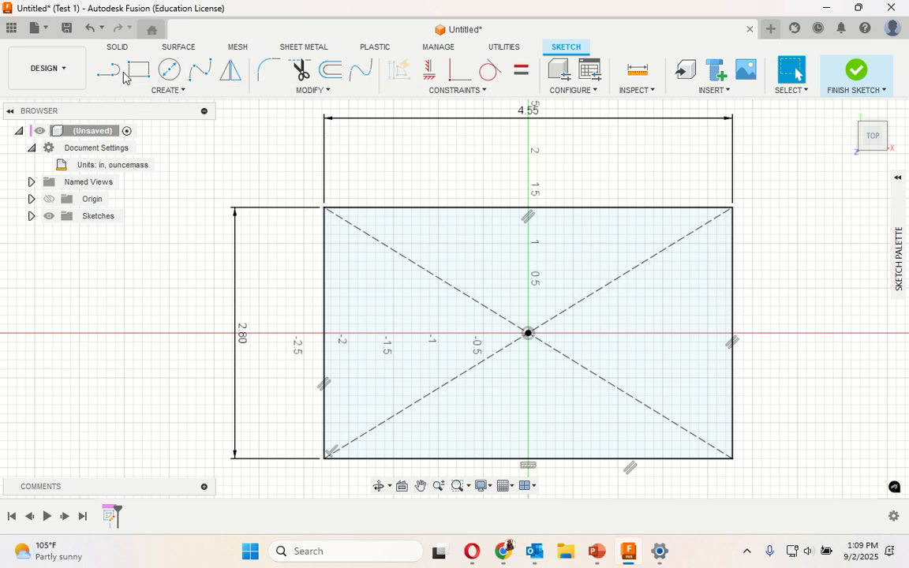
left_click(152, 93)
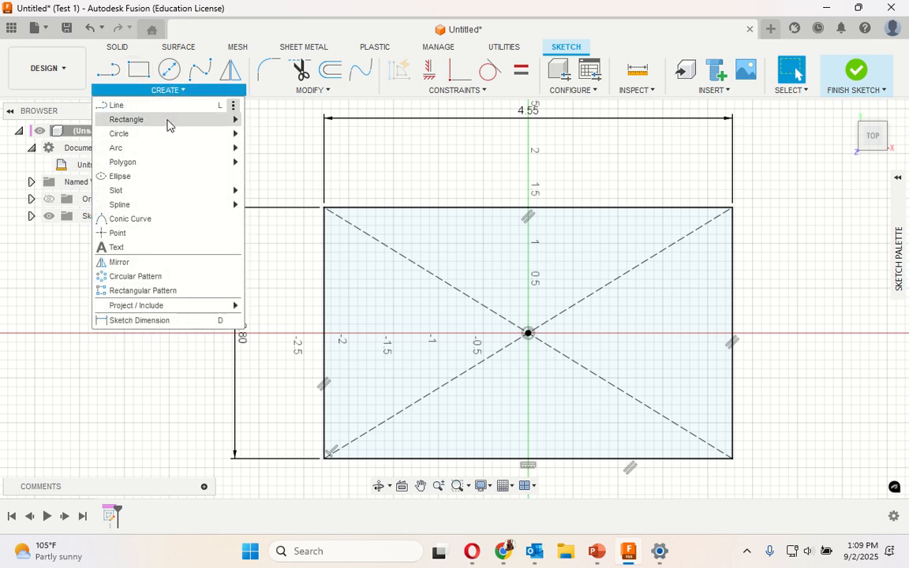
left_click(301, 148)
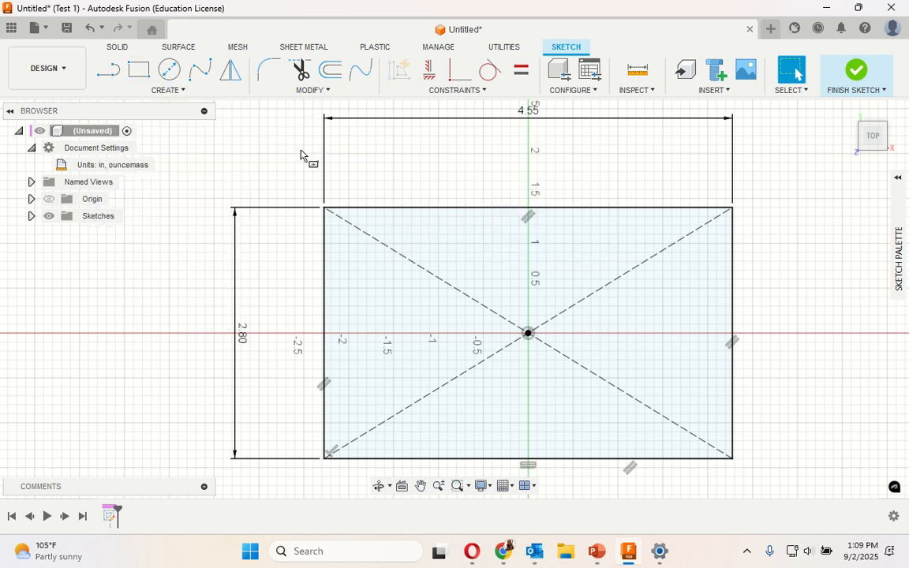
left_click(529, 334)
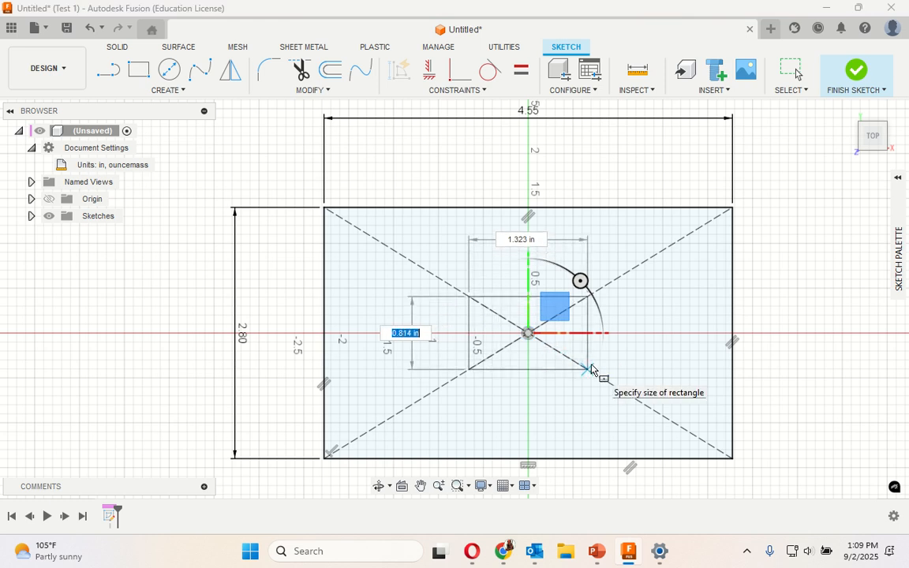
type("1.3")
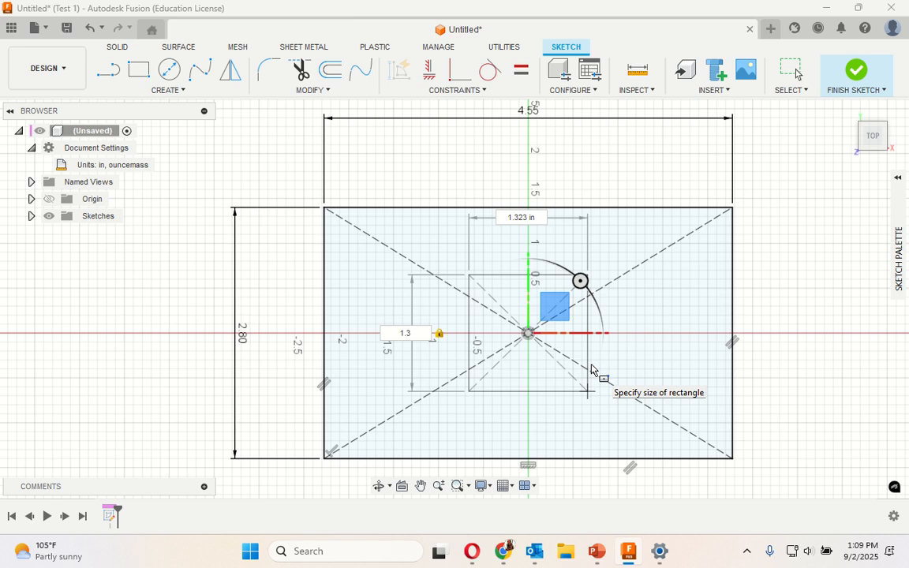
key("Tab")
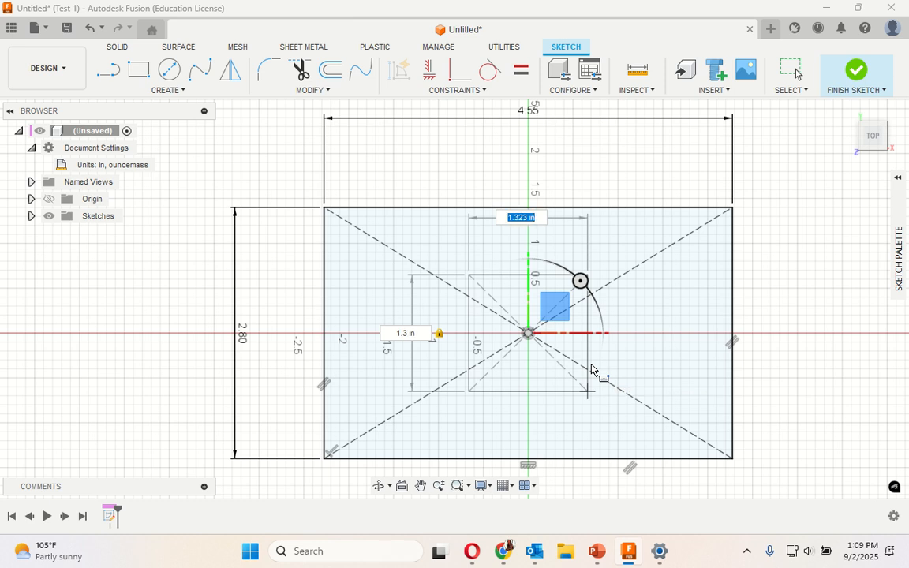
type("2")
key("BackSpace")
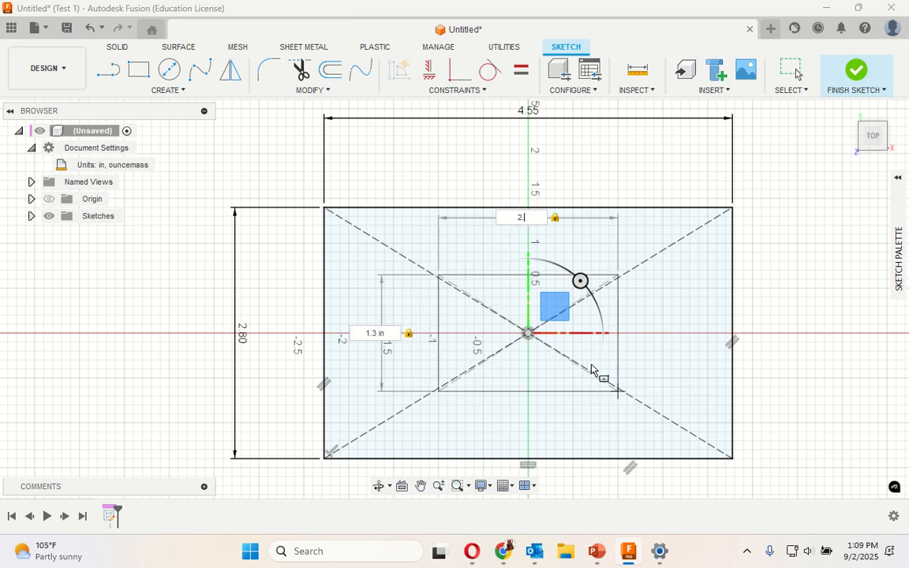
type(".65")
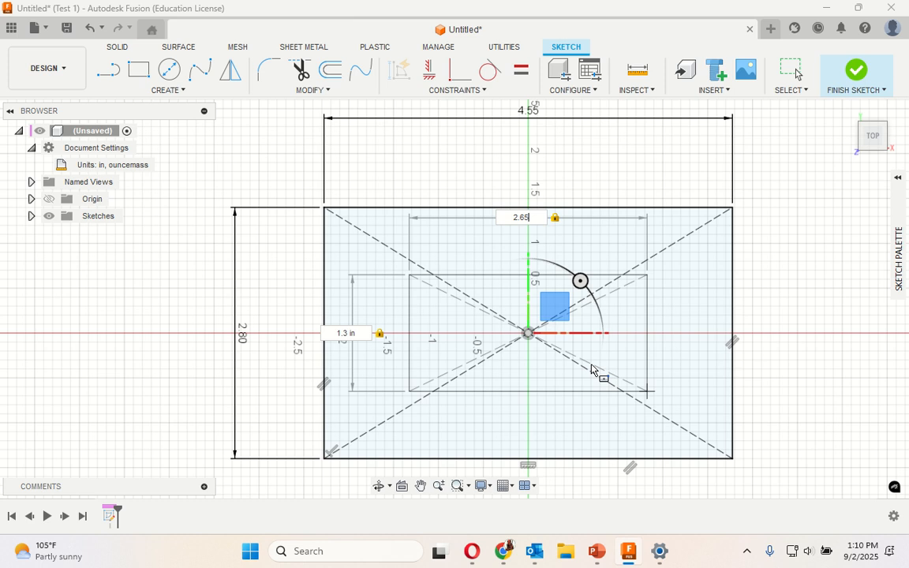
key("Return")
key("Escape")
- Finish the sketch containing the two concentric rectangles
scroll(610, 314, "down", 2)
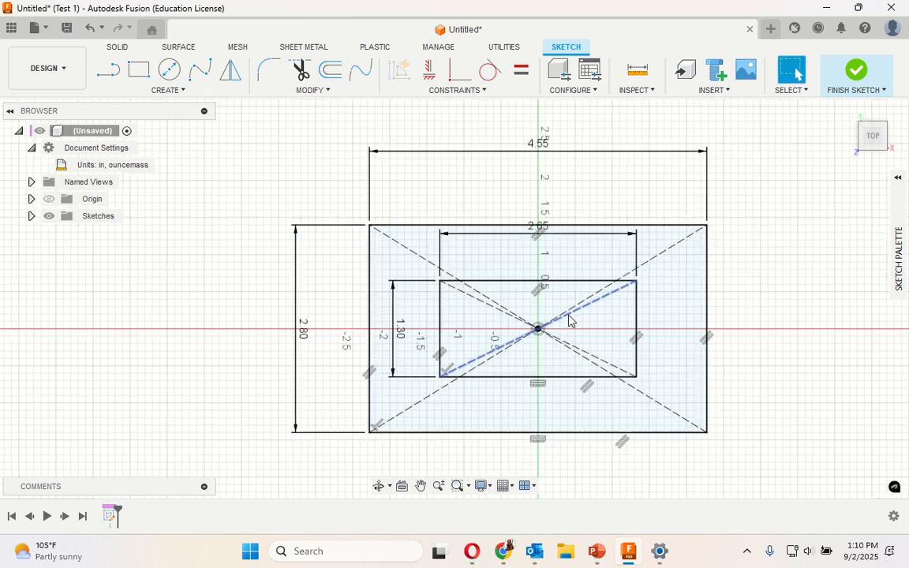
scroll(562, 322, "up", 4)
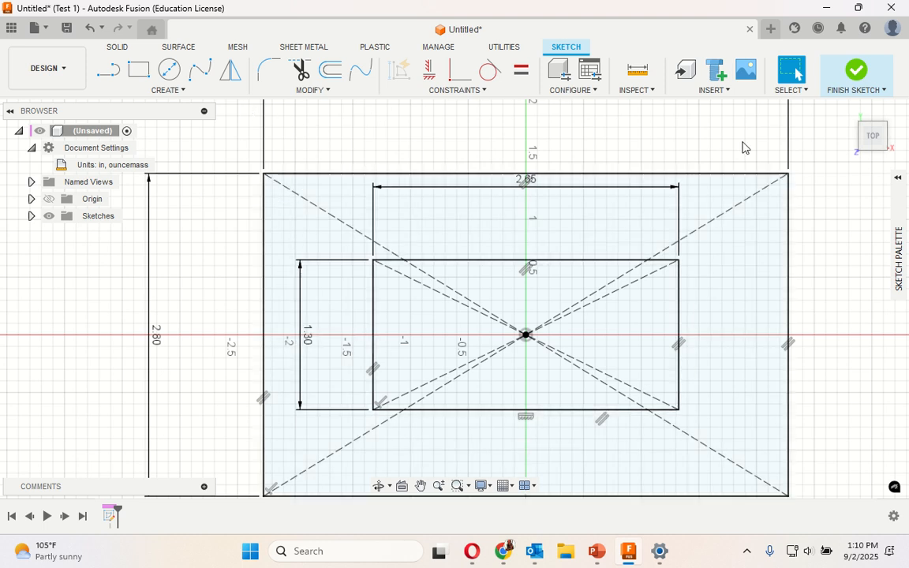
left_click(856, 79)
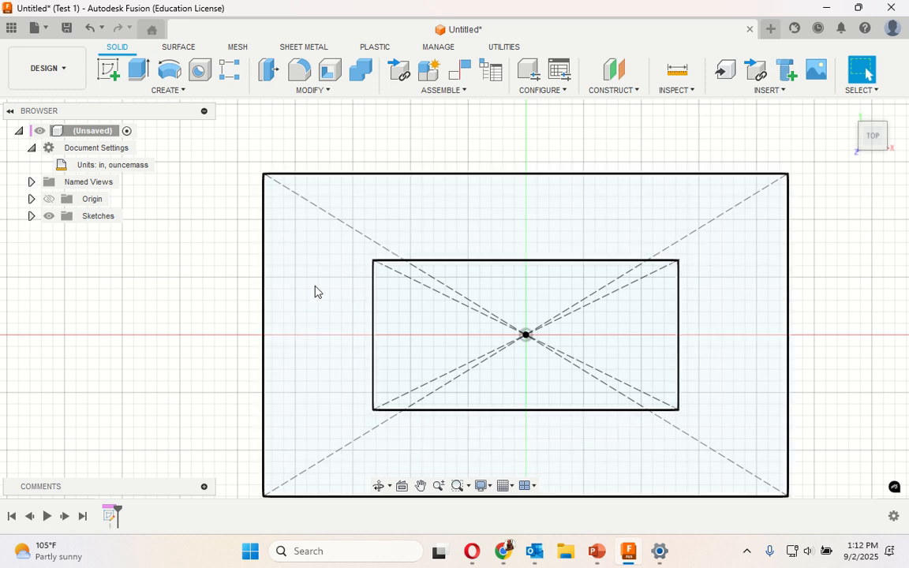
- Try extruding the region between the two rectangles 0.15 in as a new body, and undo the extrusion
left_click(130, 77)
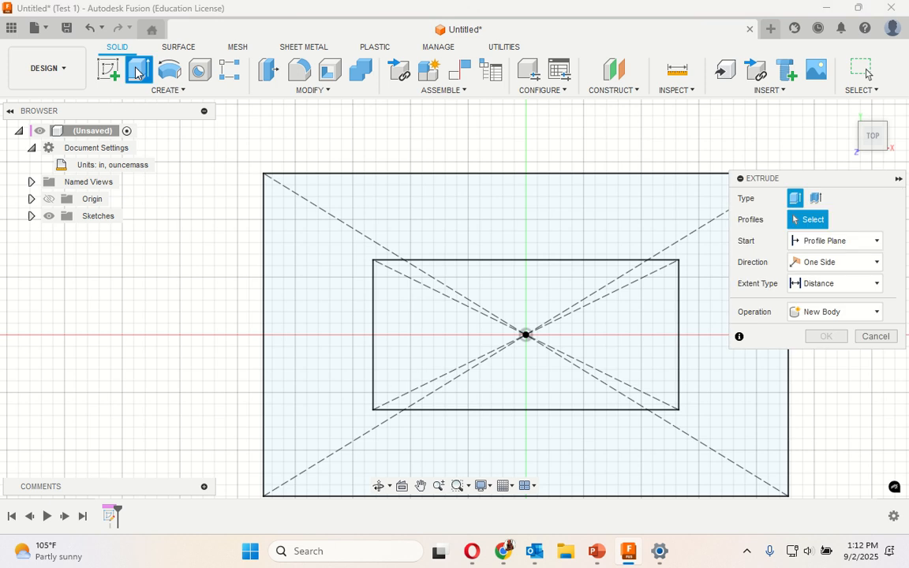
left_click(331, 319)
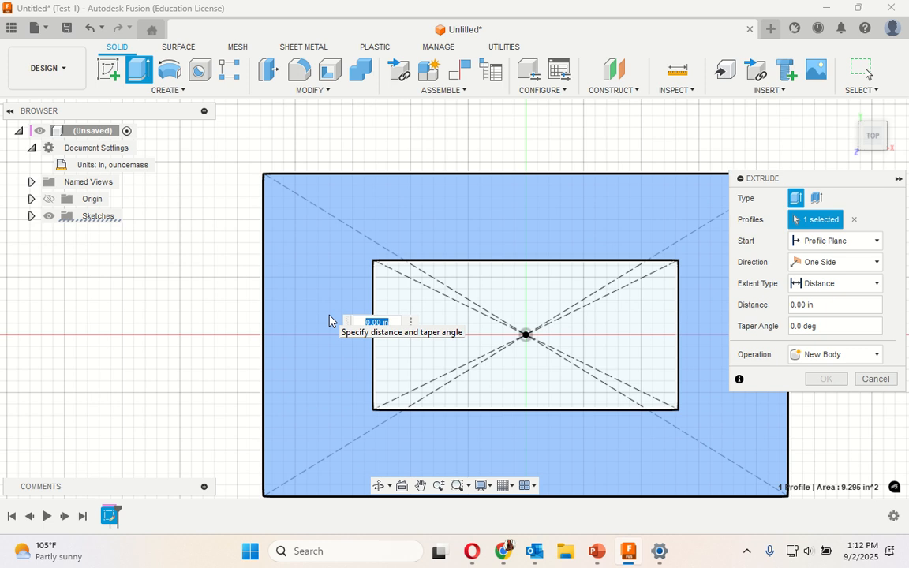
type(".15")
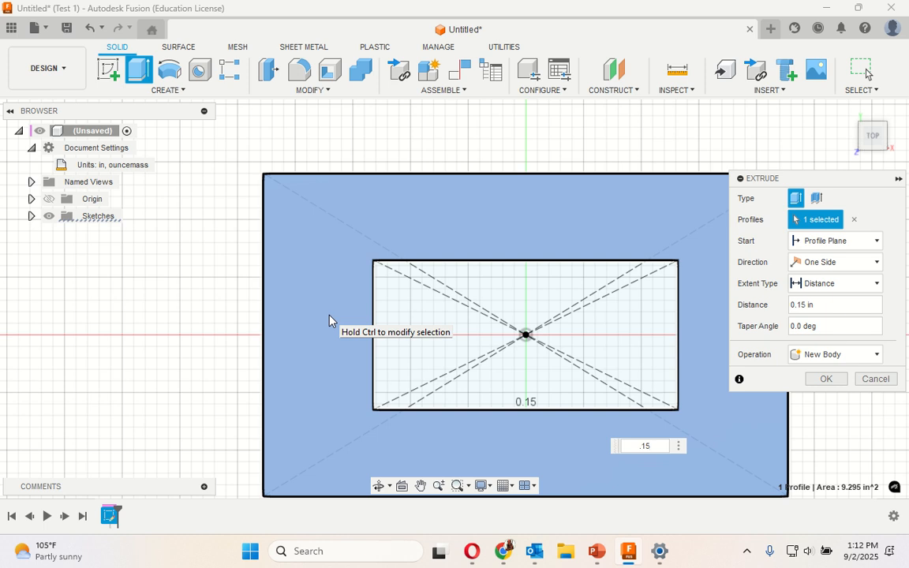
left_click(825, 378)
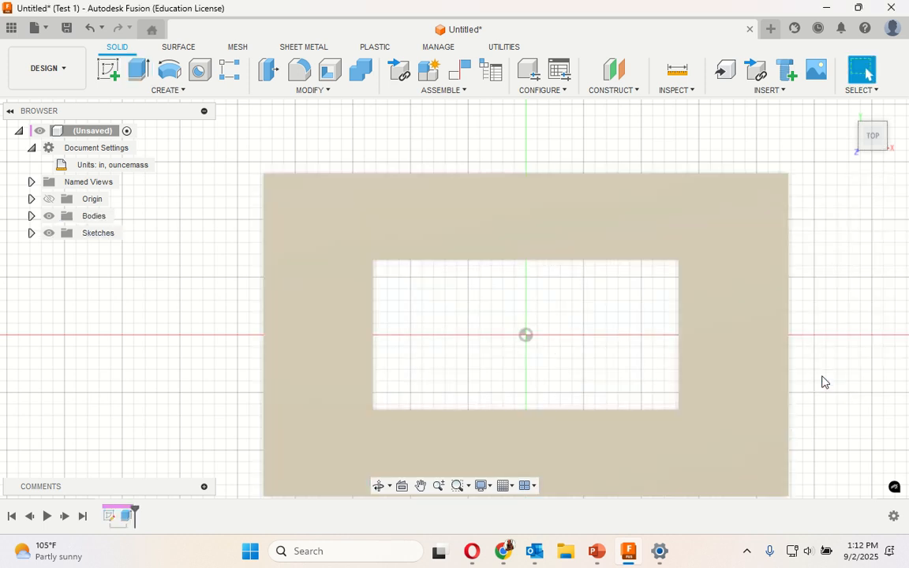
scroll(841, 336, "up", 1)
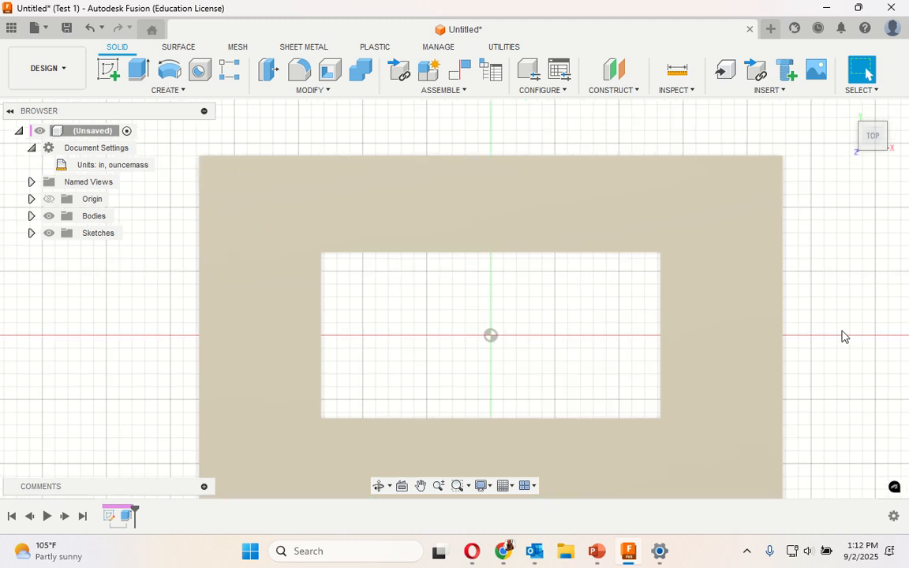
scroll(841, 337, "down", 3)
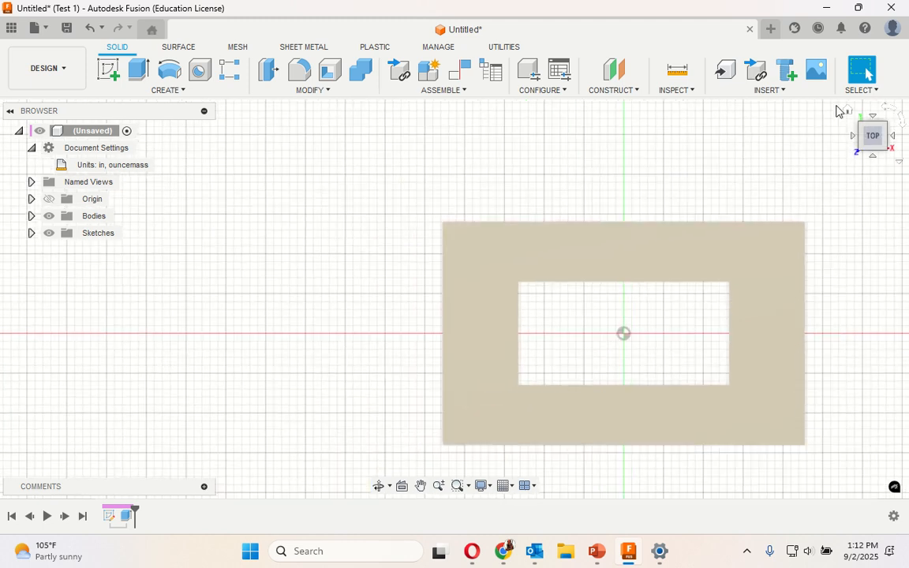
left_click(847, 112)
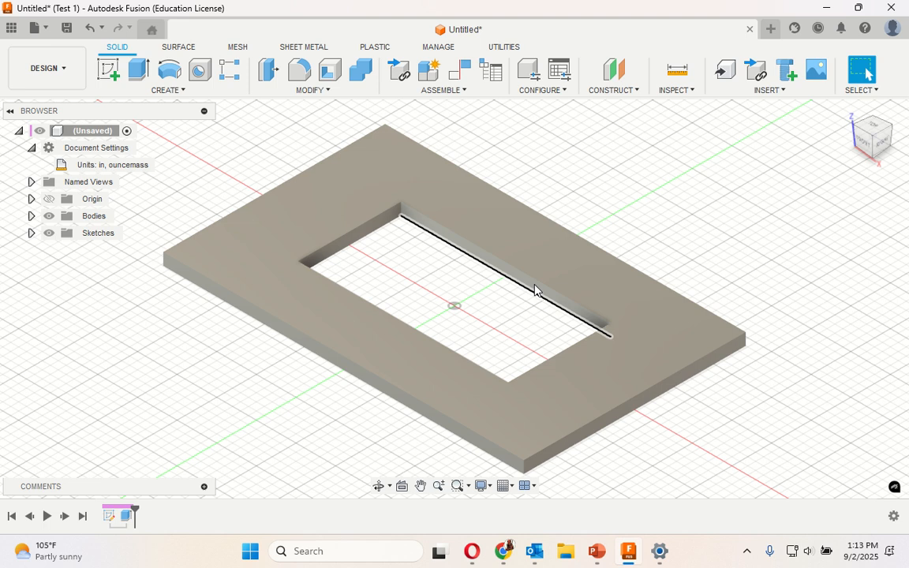
left_click(89, 32)
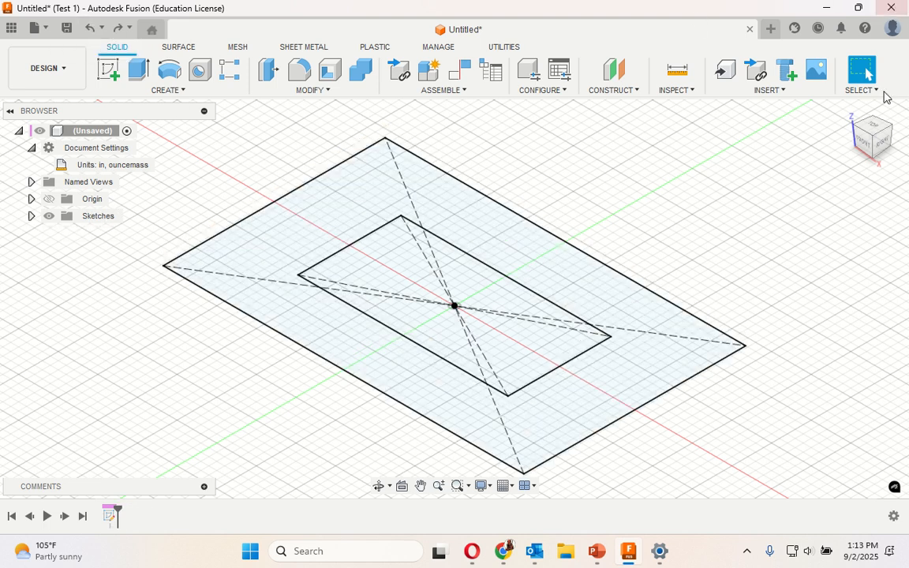
- Extrude only the frame-shaped region between the two rectangles 0.15 in as a new body, leaving the inner rectangle open
left_click(870, 128)
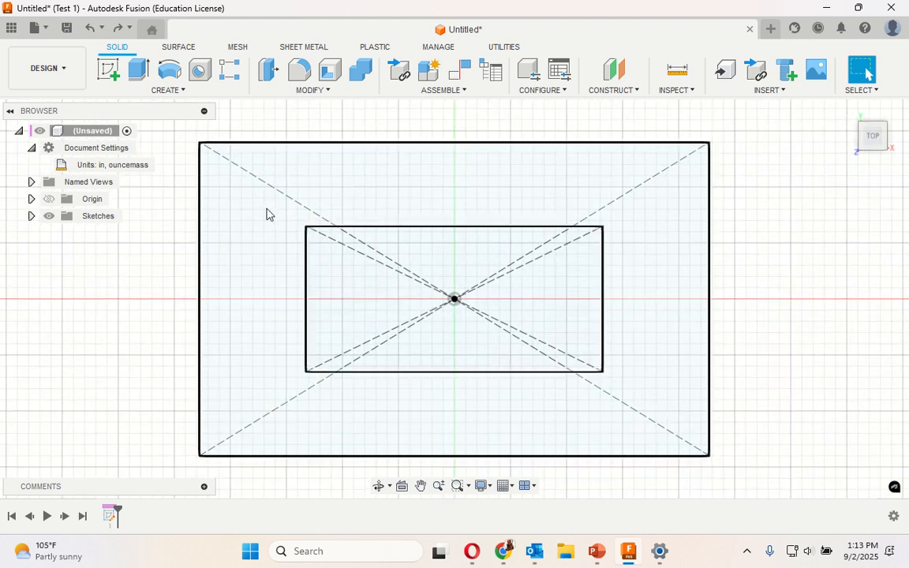
left_click(138, 69)
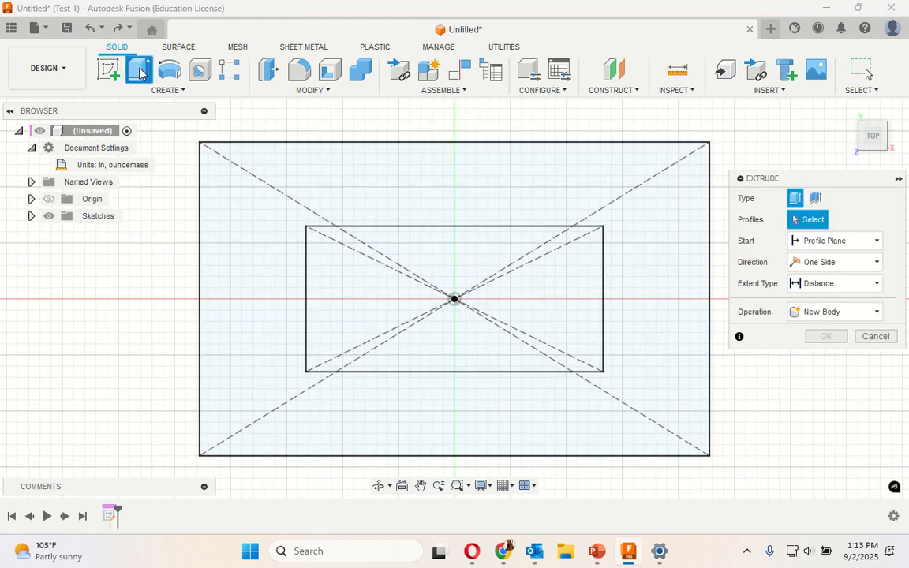
left_click(245, 259)
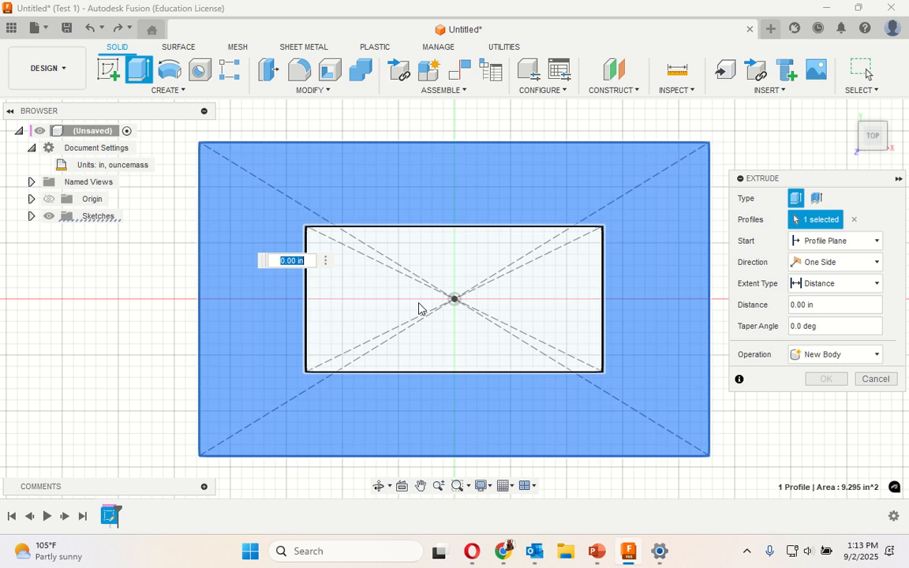
left_click(363, 302)
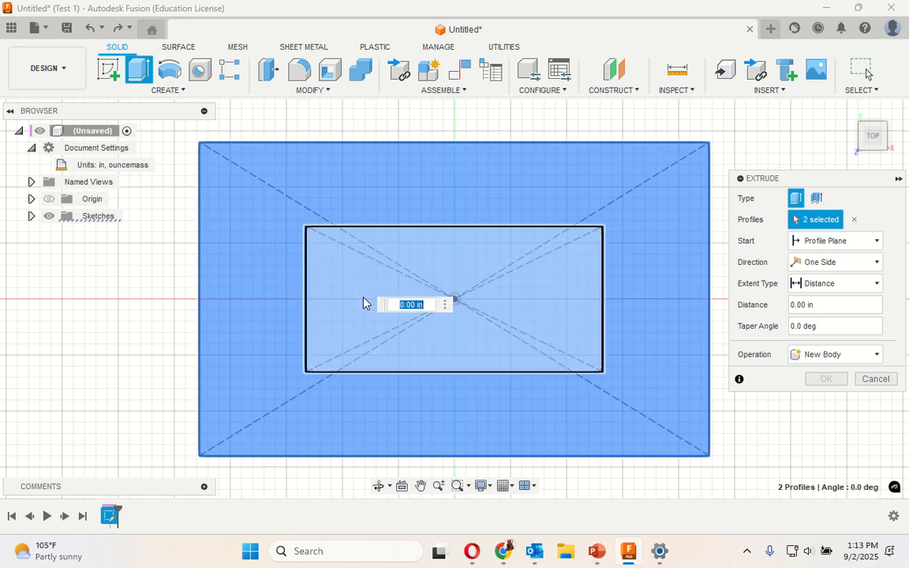
left_click(362, 303)
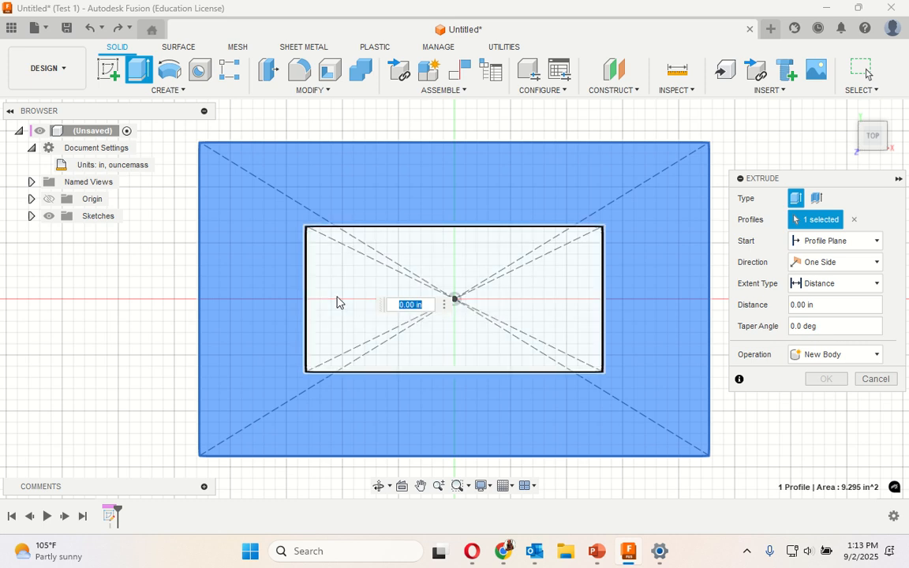
left_click(337, 301)
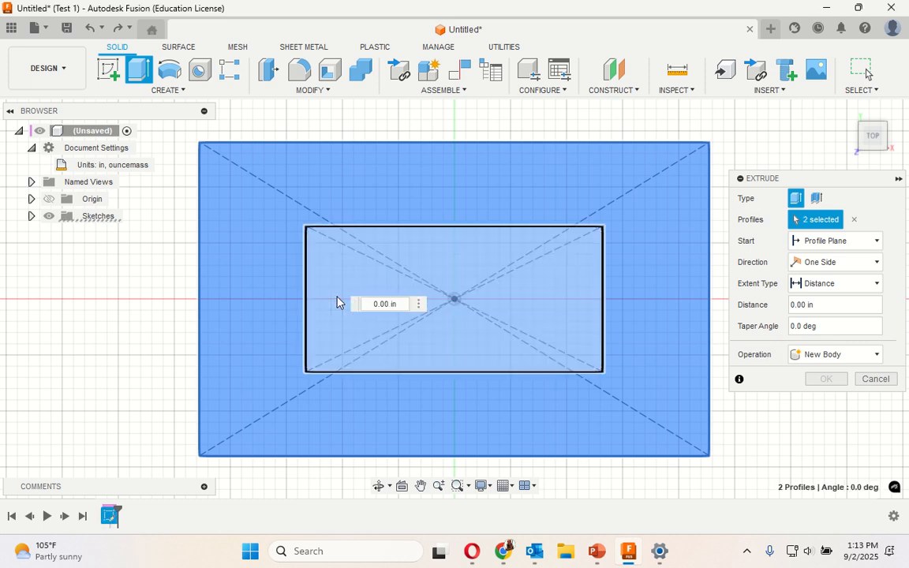
left_click(337, 301)
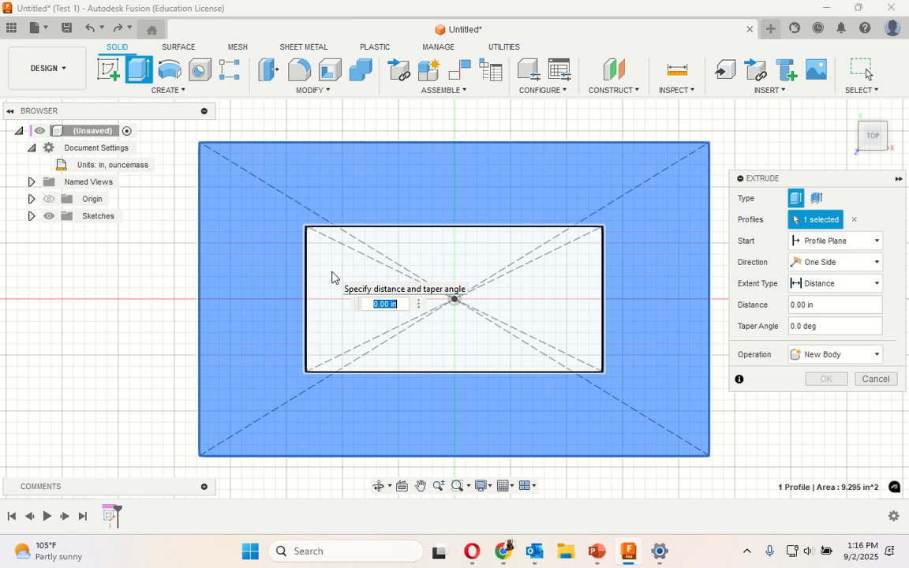
type("0.15")
key("Return")
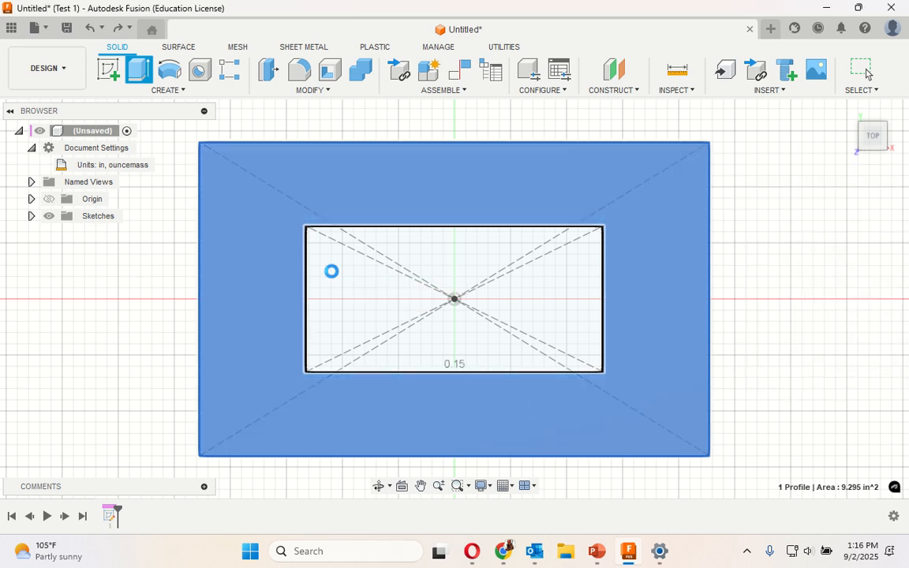
key("Return")
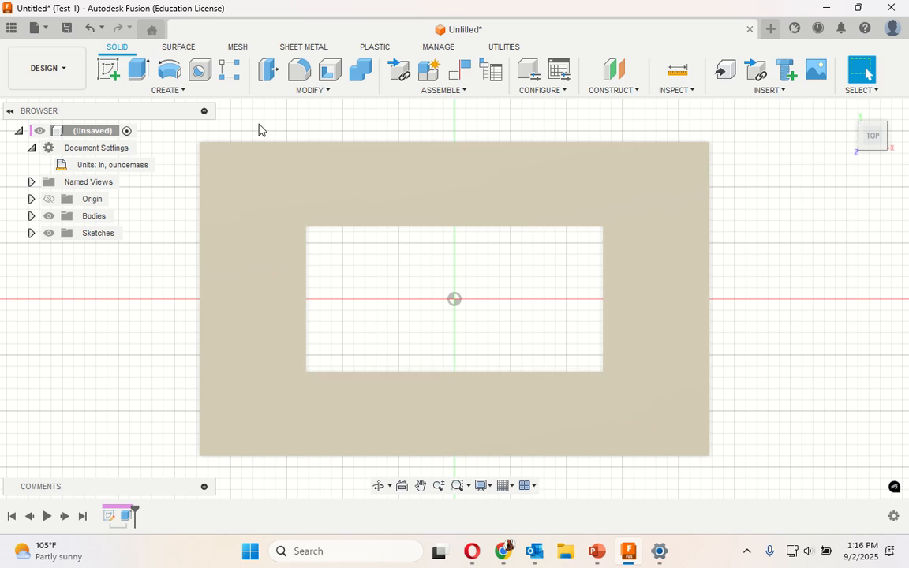
- Start a sketch on the plate's top face and draw a horizontal 0.38 in line inward from the left edge's midpoint
left_click(108, 72)
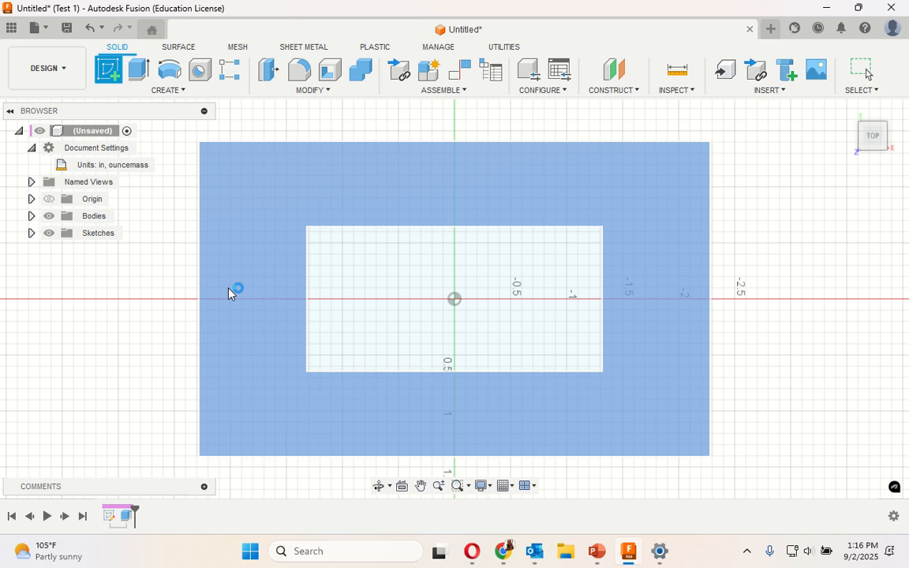
left_click(231, 294)
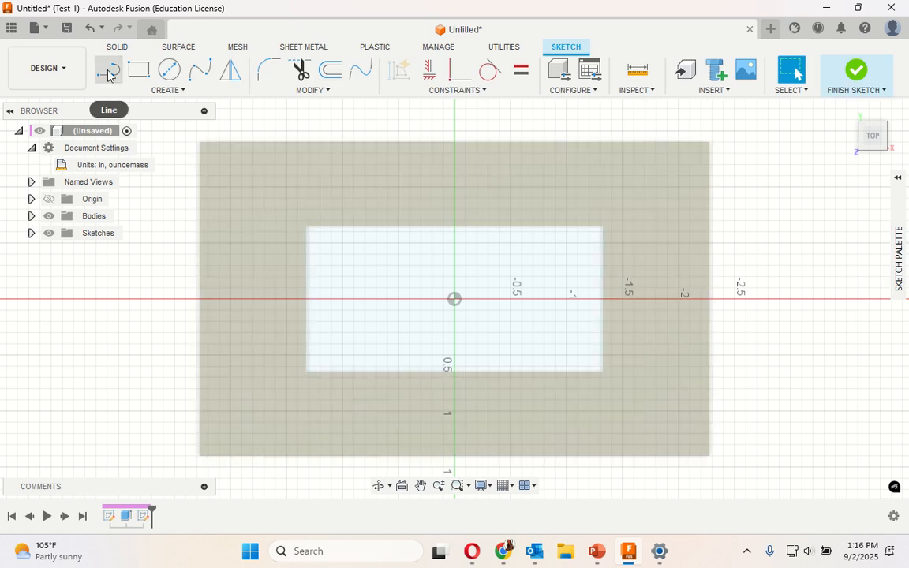
left_click(108, 73)
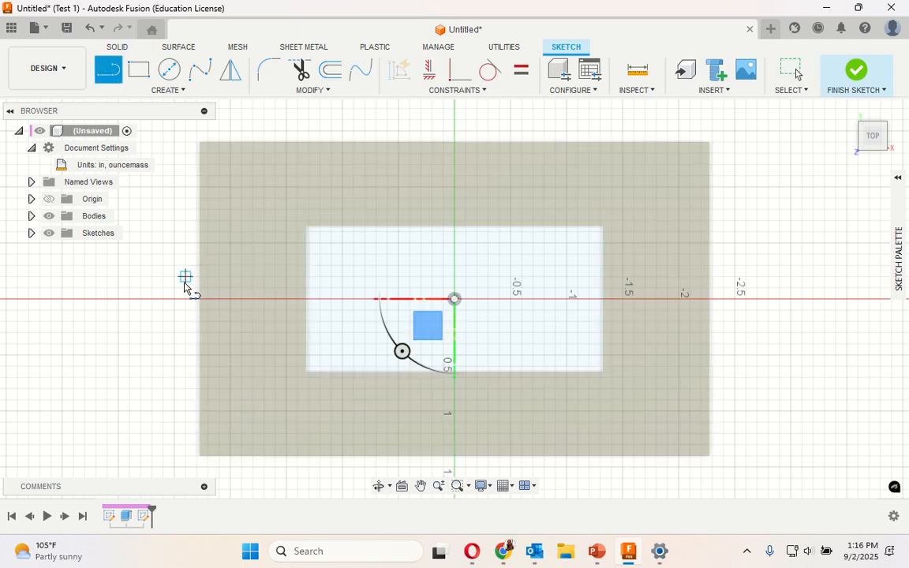
scroll(201, 301, "down", 1)
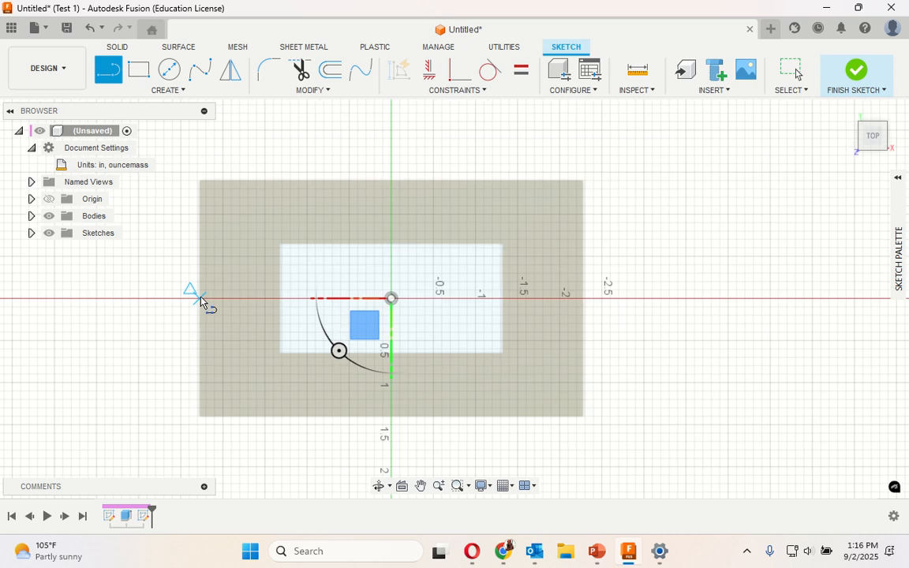
scroll(201, 300, "up", 5)
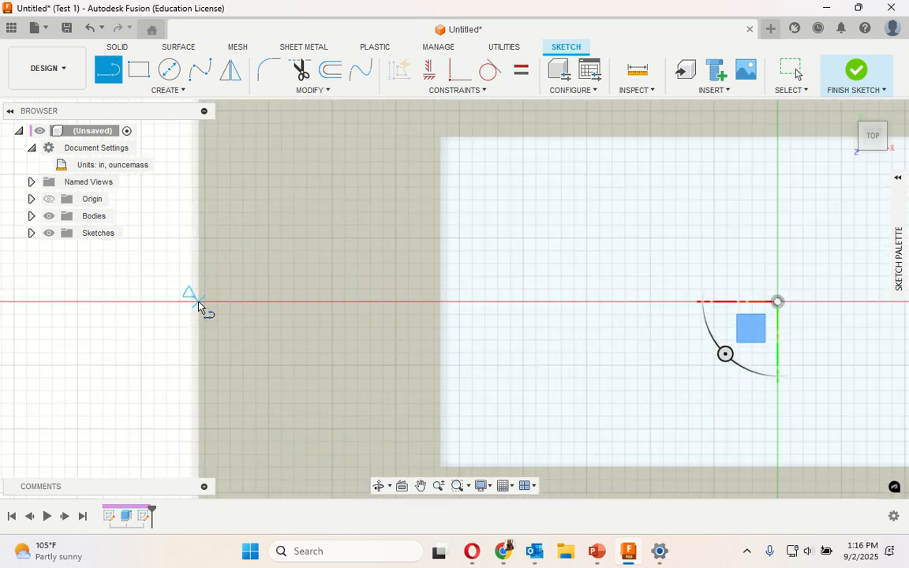
left_click(199, 303)
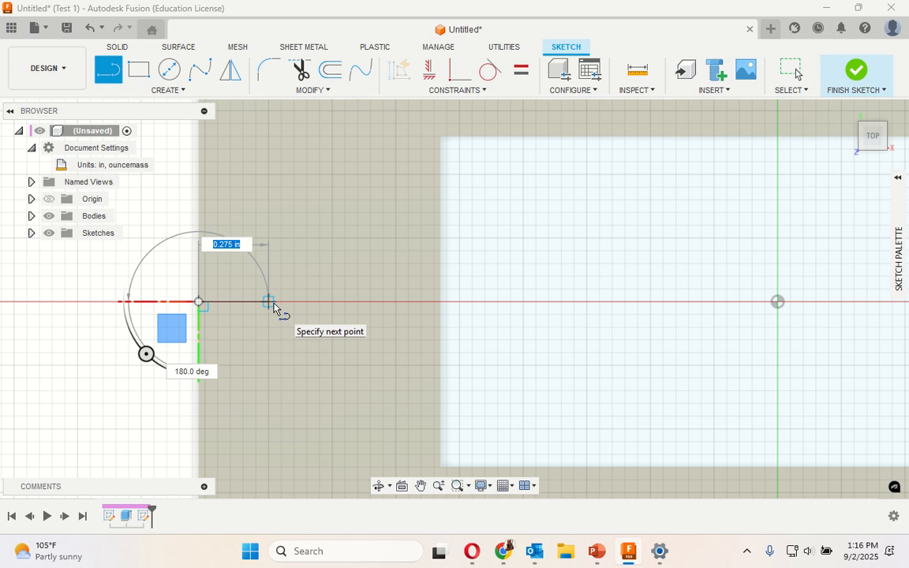
key("BackSpace")
type(".3")
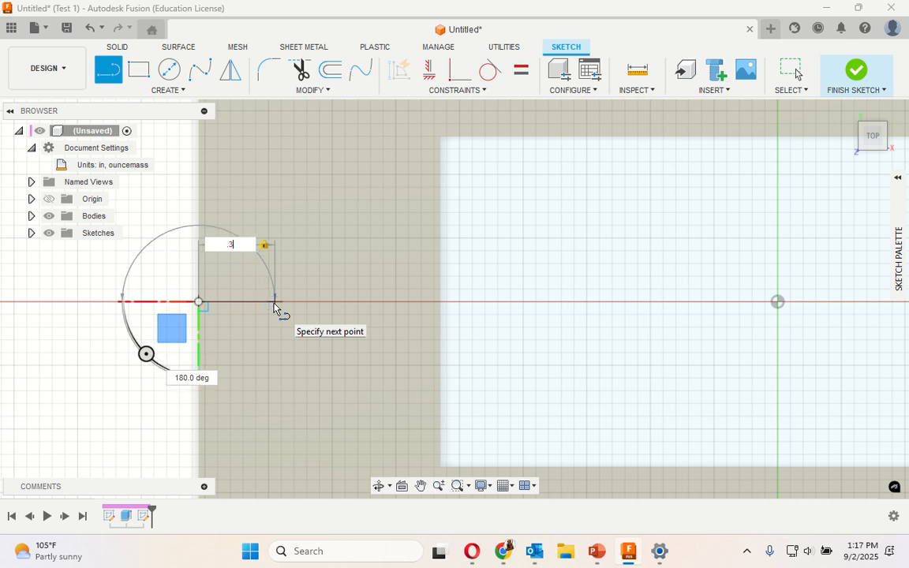
type("8")
key("Return")
key("Escape")
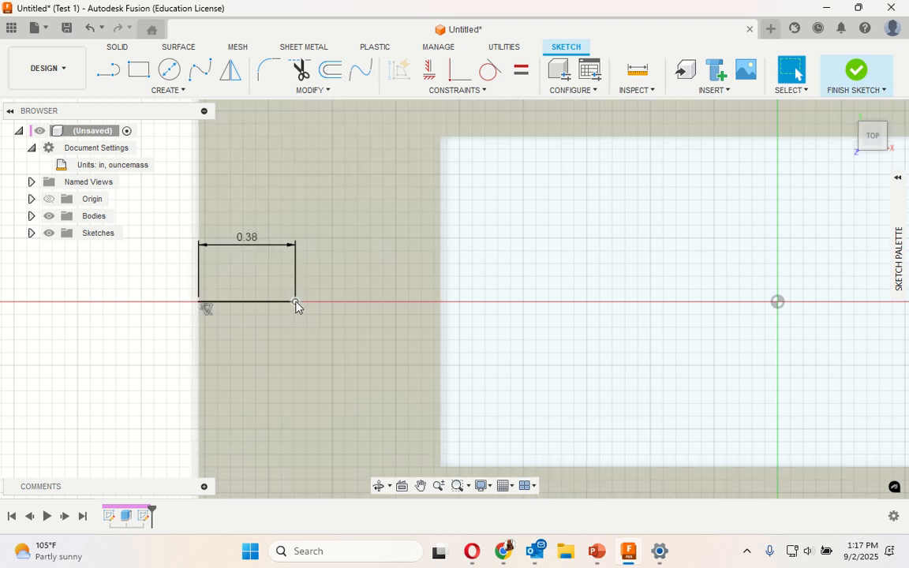
- Start a countersink hole at the inner endpoint of the 0.38 in line
left_click(295, 301)
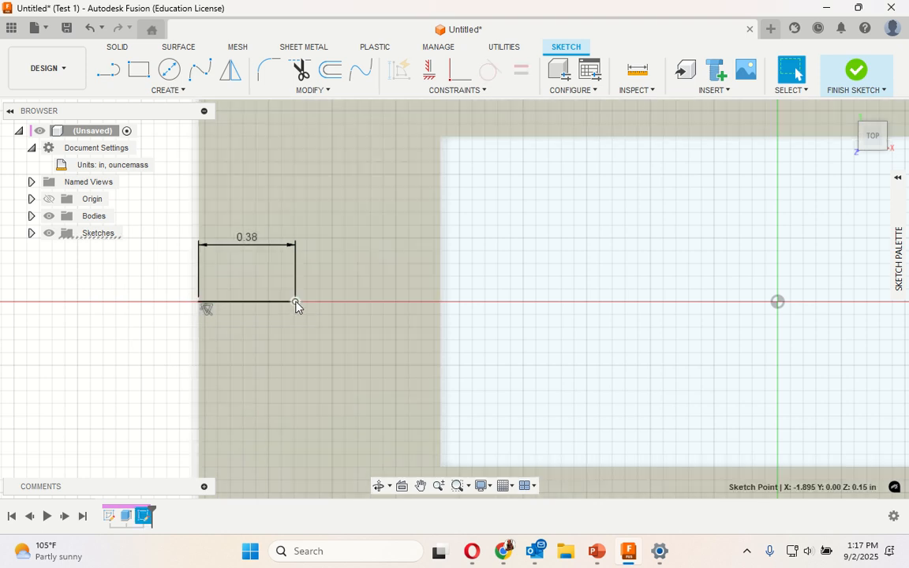
right_click(296, 305)
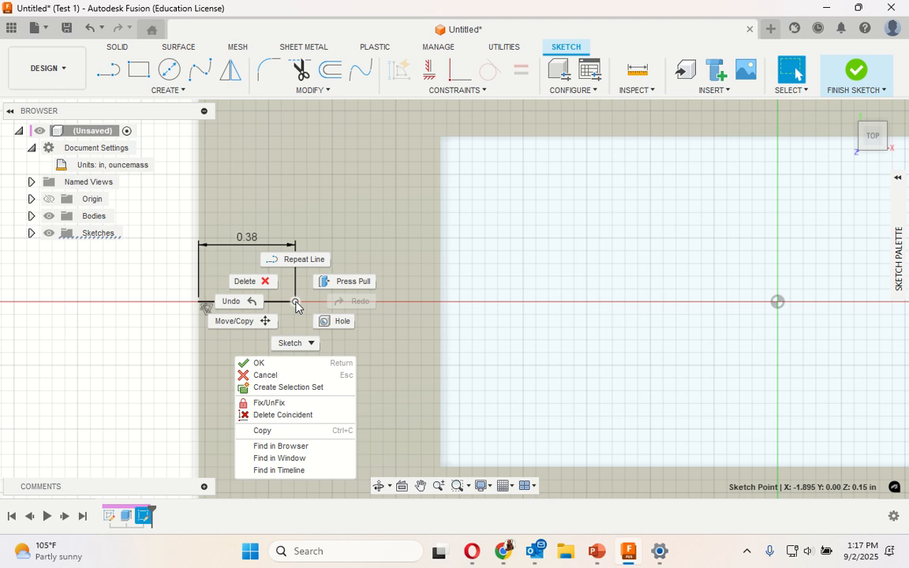
left_click(331, 320)
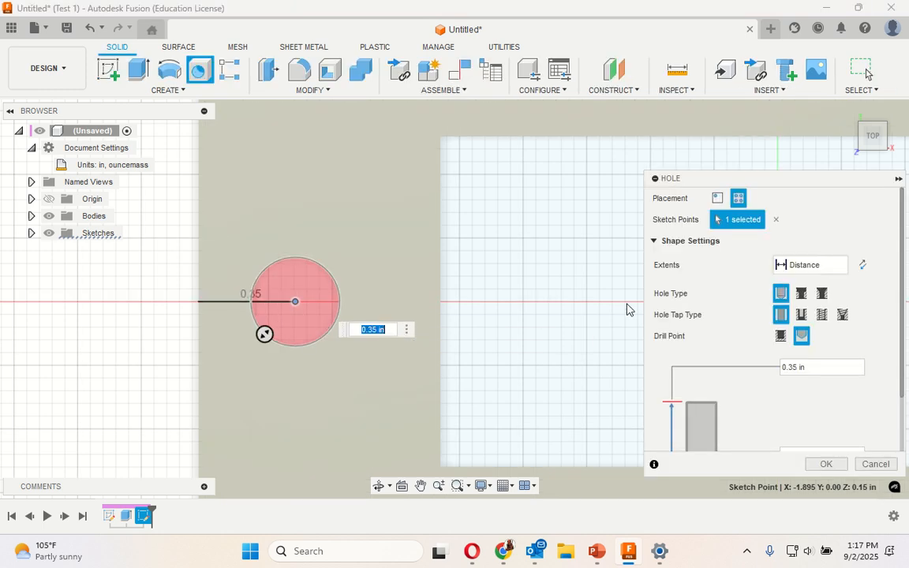
left_click(822, 293)
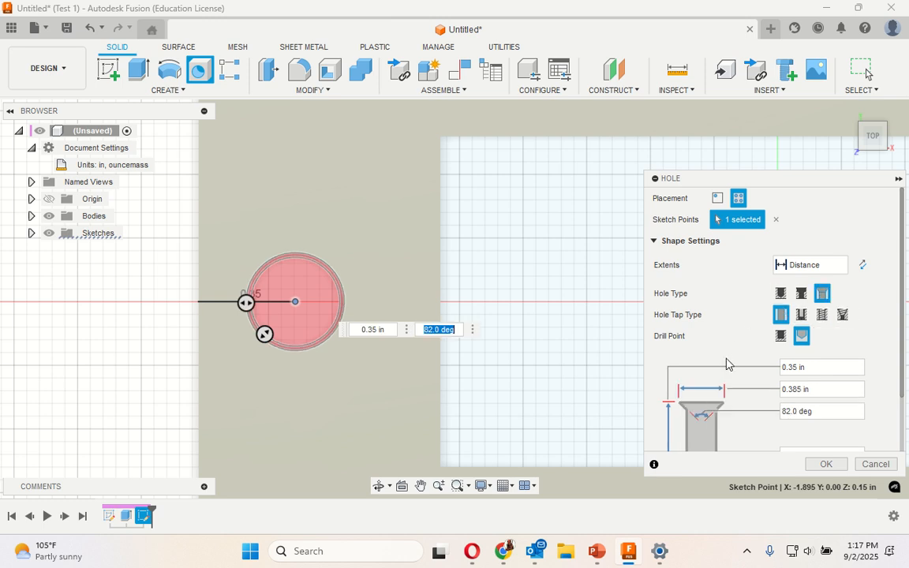
- Set the hole's countersink diameter to 0.24 in, hole diameter to 0.22 in and extents to All, and create it
scroll(860, 345, "down", 1)
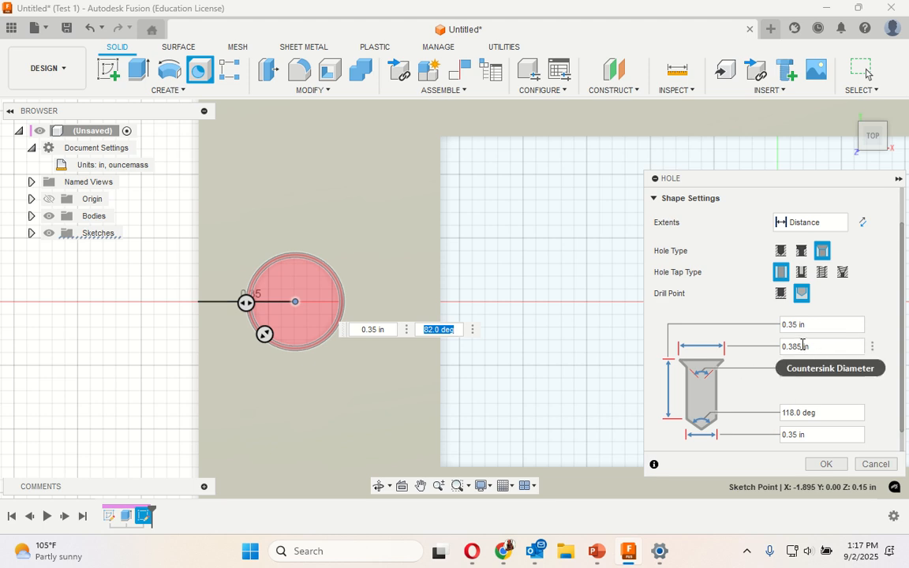
left_click_drag(803, 344, 795, 344)
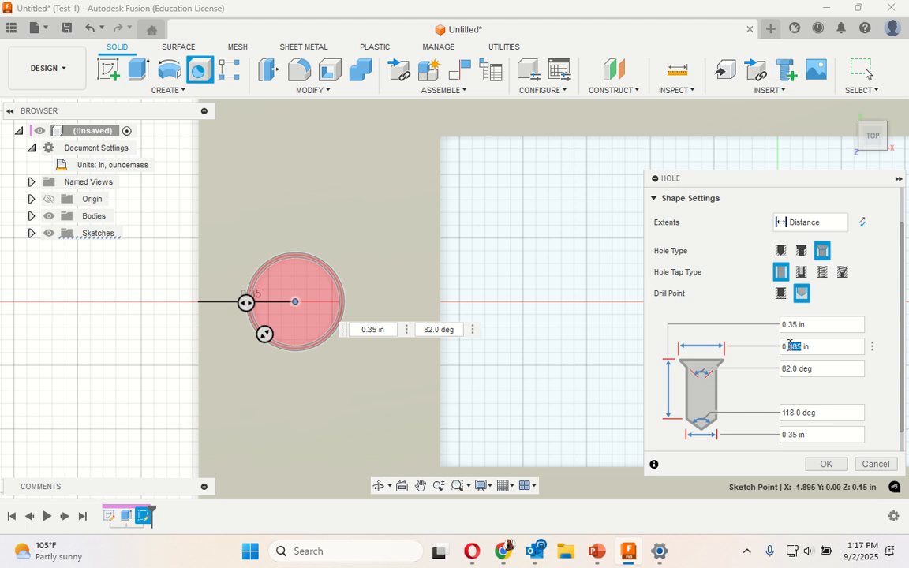
type("24")
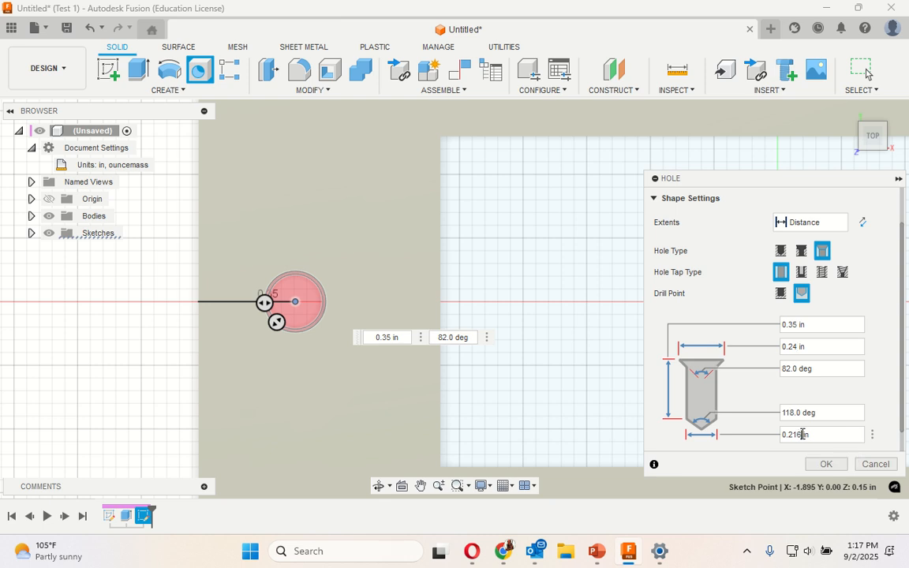
left_click_drag(802, 434, 796, 434)
type("2")
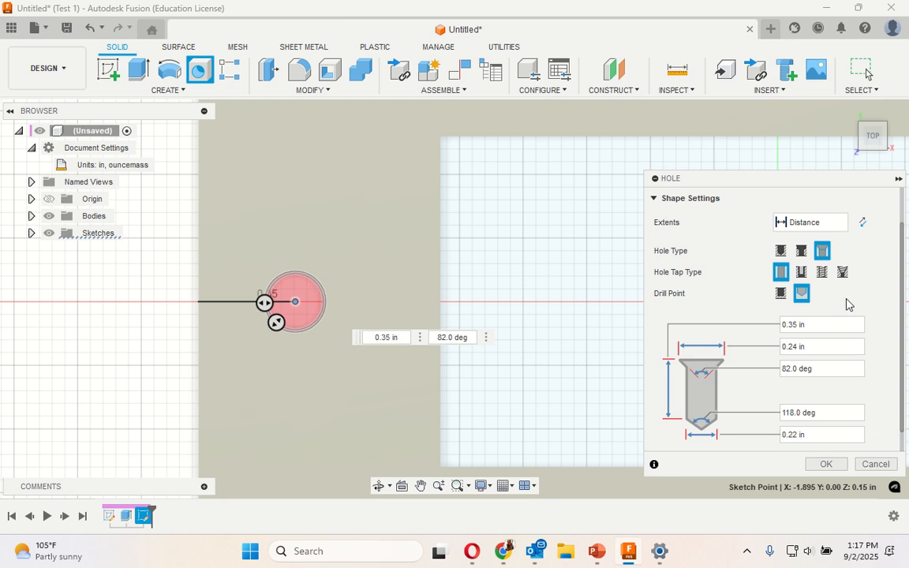
left_click(840, 224)
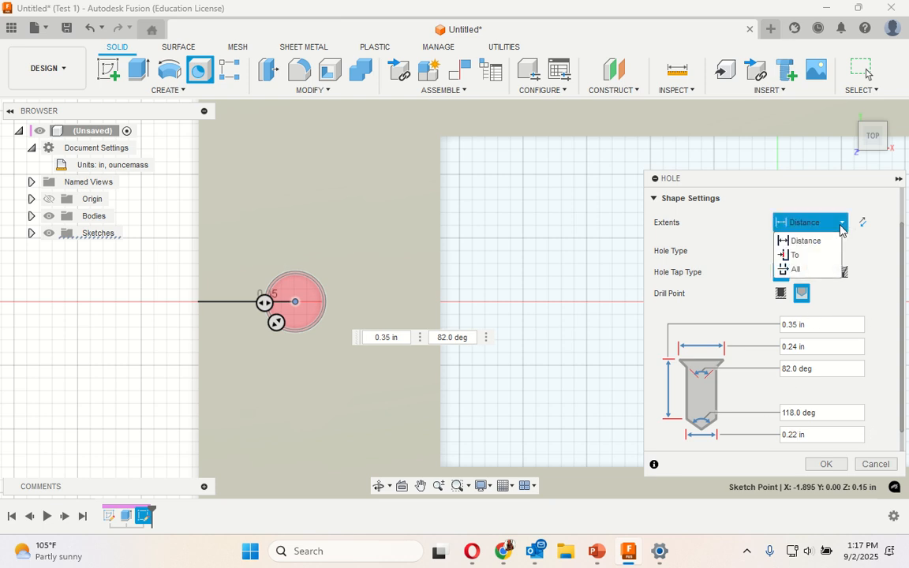
left_click(812, 268)
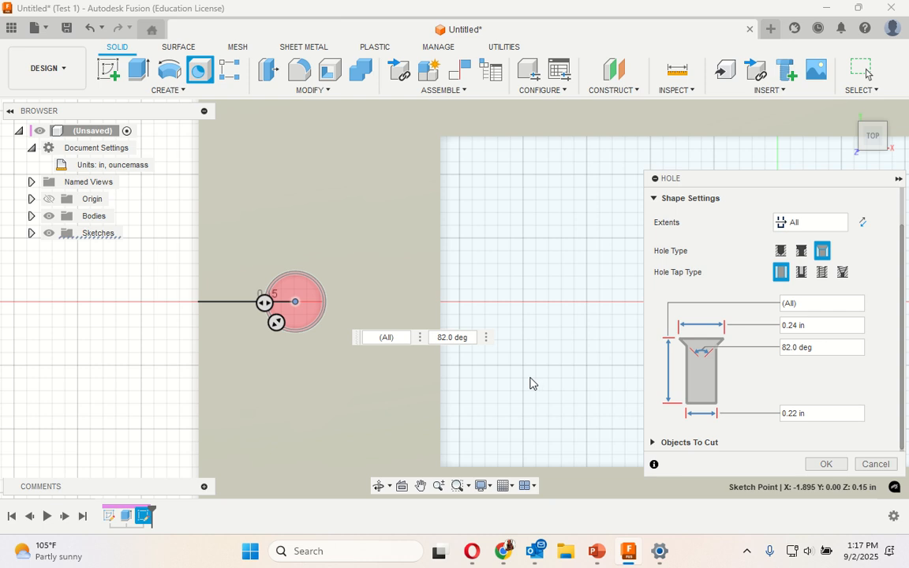
left_click(820, 465)
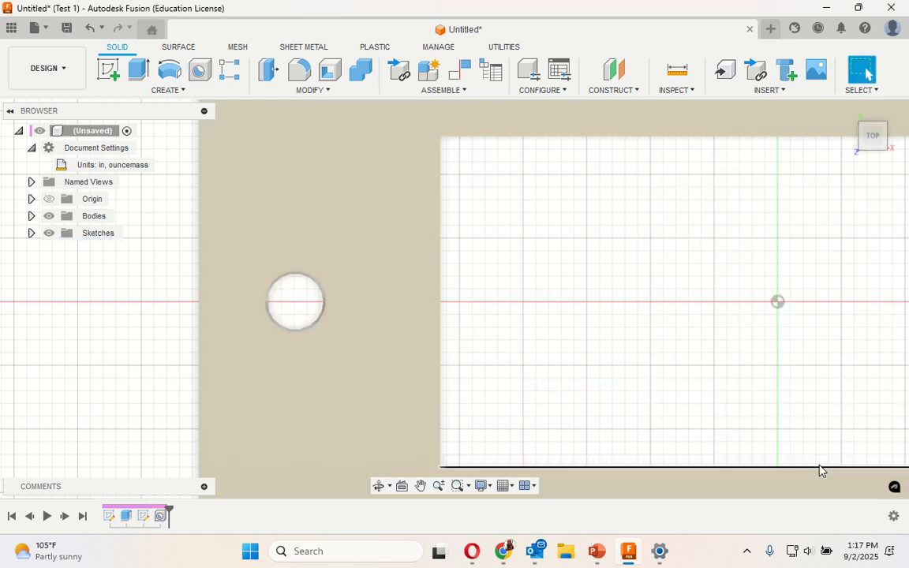
- Start a sketch on the plate's top face and draw a horizontal 0.38 in line inward from the right edge's midpoint
scroll(111, 301, "up", 3)
scroll(111, 301, "down", 5)
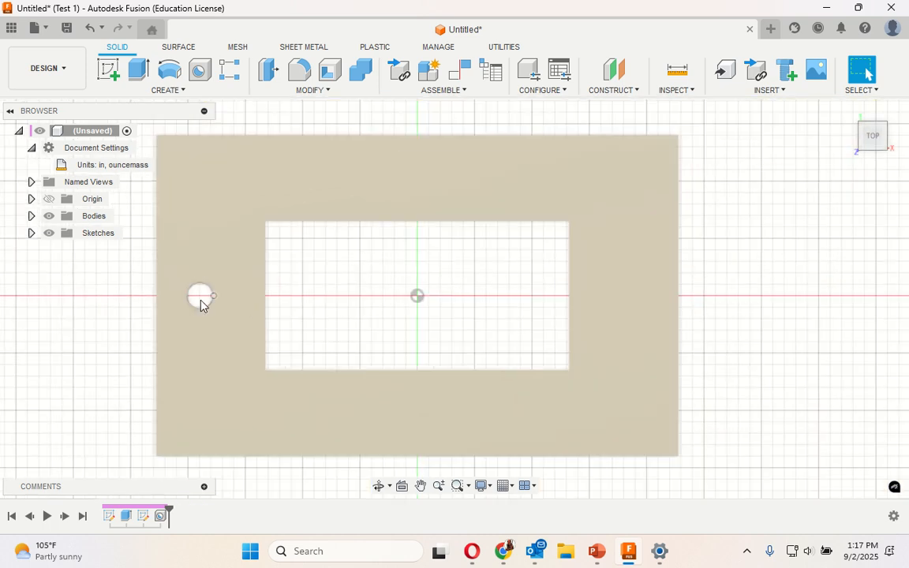
scroll(515, 302, "up", 2)
scroll(515, 302, "up", 3)
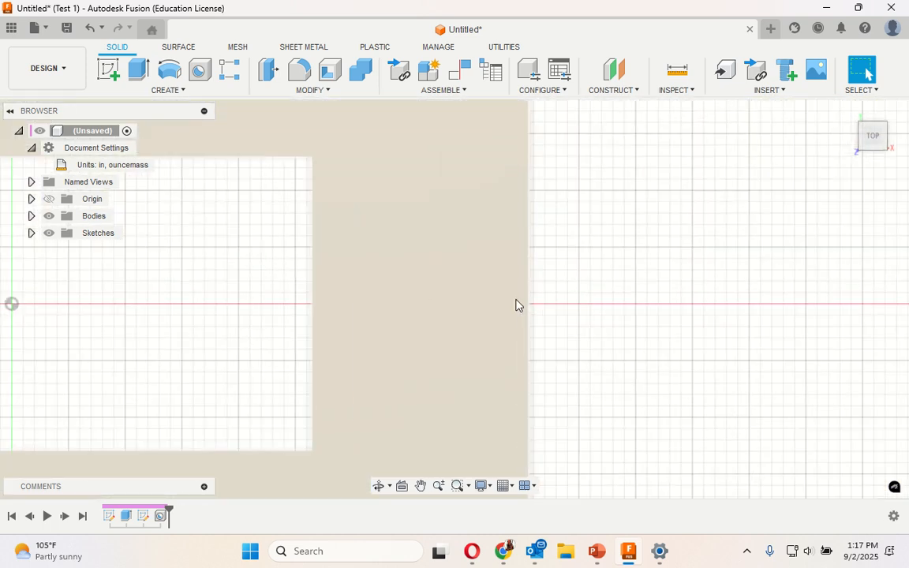
left_click(109, 70)
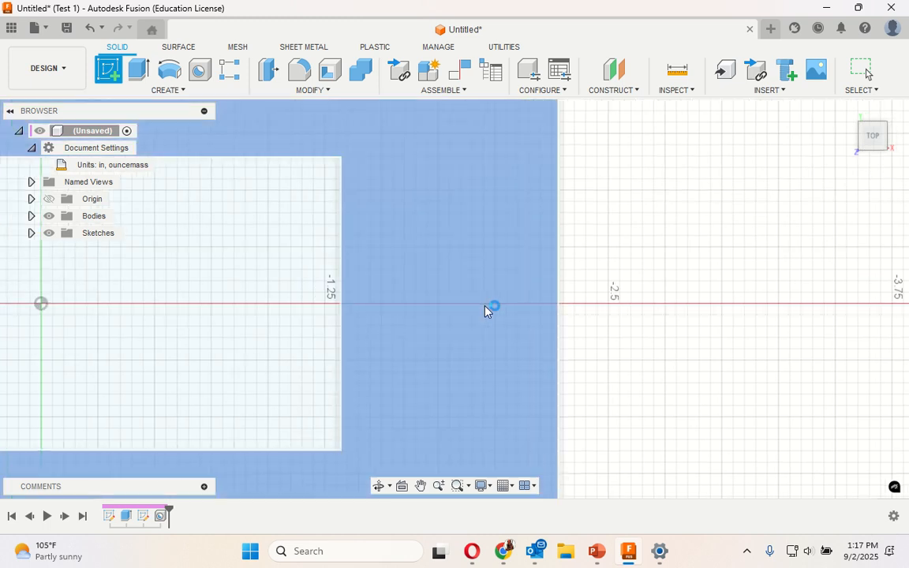
left_click(487, 309)
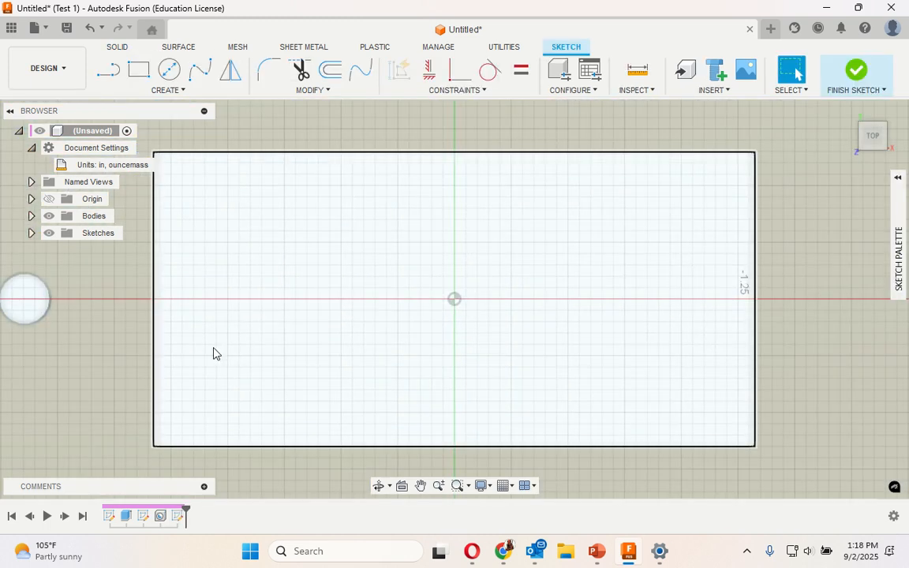
scroll(46, 350, "up", 3)
scroll(31, 379, "down", 6)
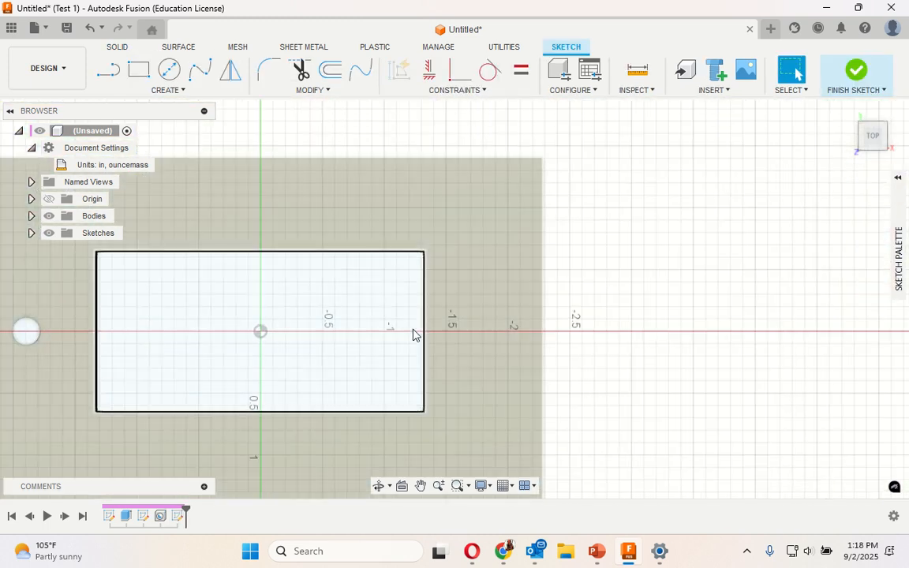
left_click(108, 70)
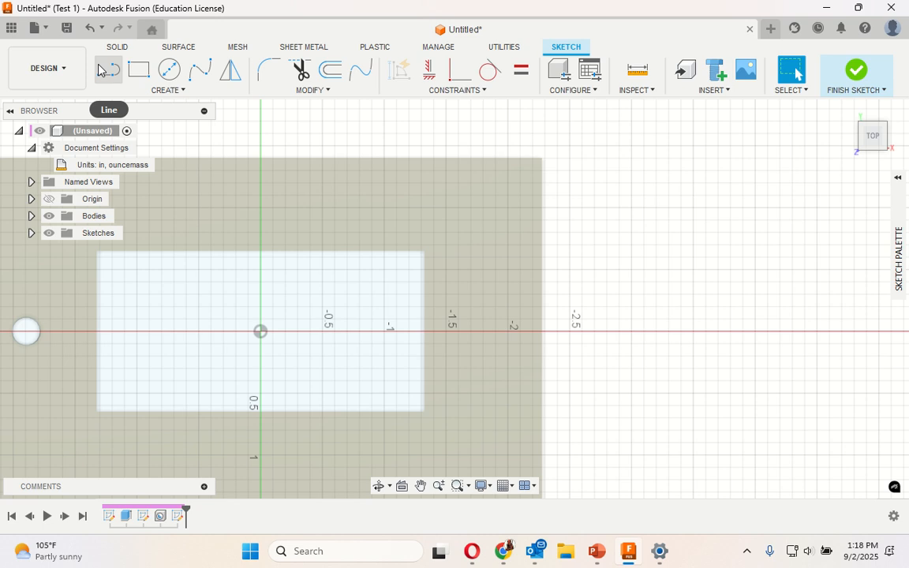
left_click(541, 337)
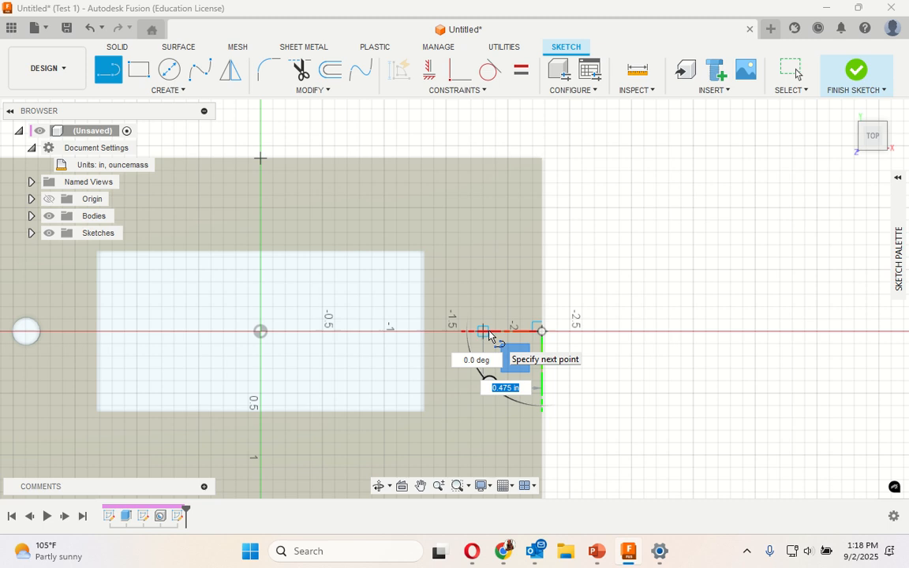
type(".38")
key("Return")
key("Escape")
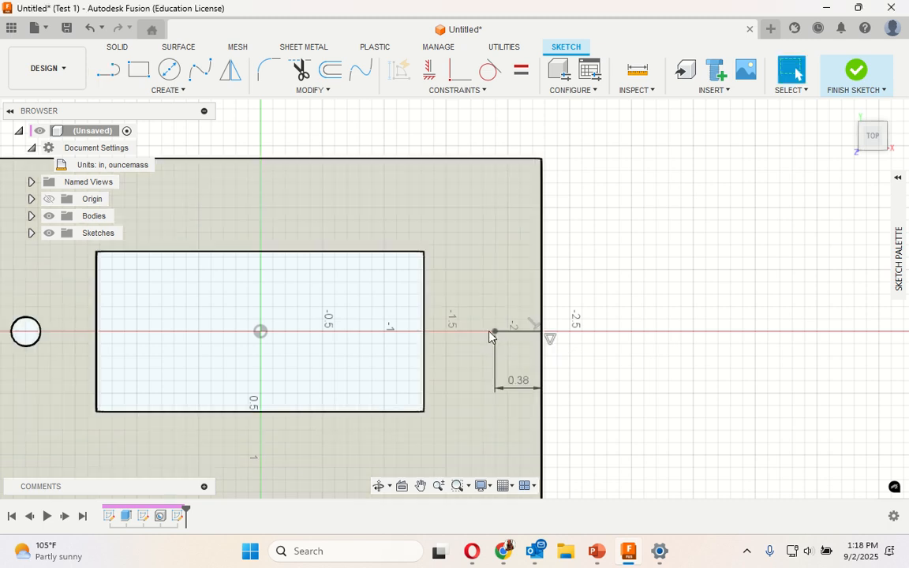
- Create a countersink hole with extents All at the inner endpoint of the right-hand 0.38 in line
right_click(489, 336)
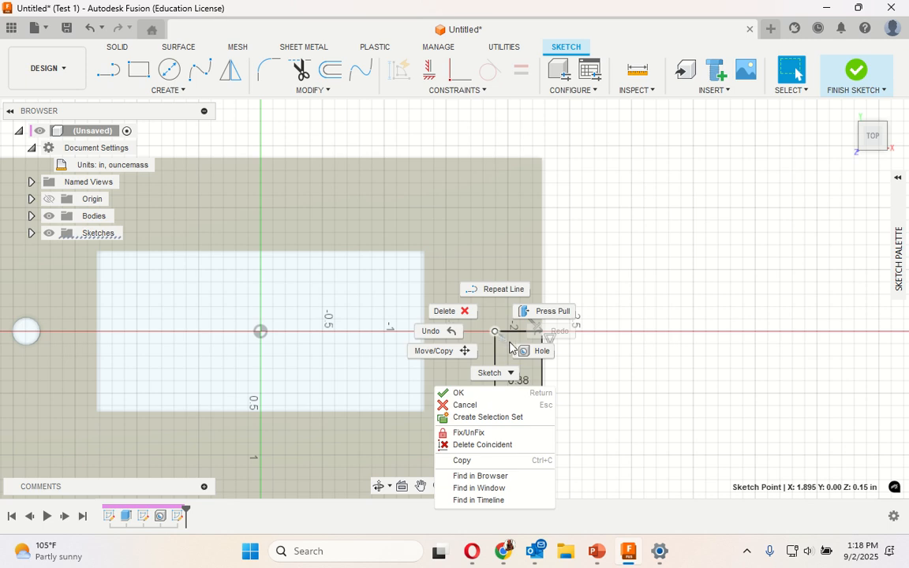
left_click(521, 351)
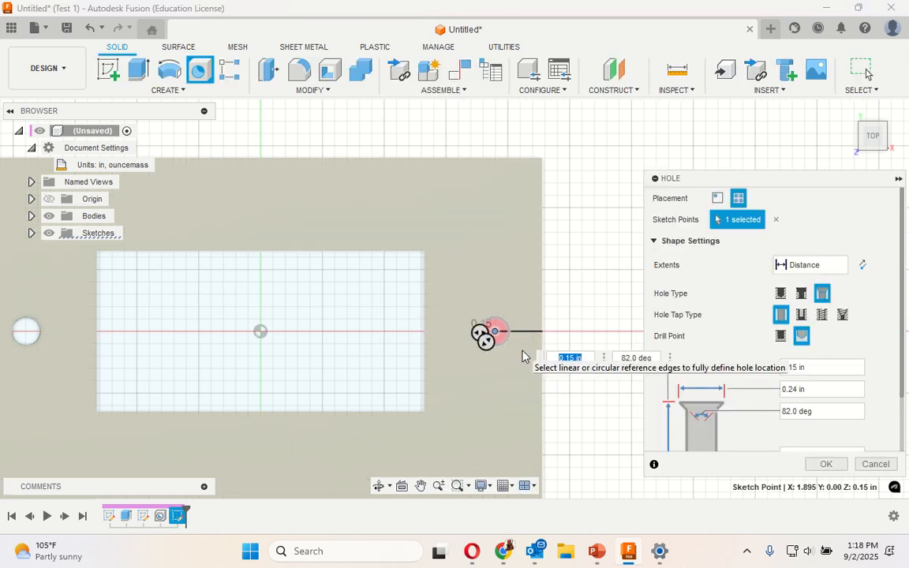
left_click(836, 266)
left_click(795, 312)
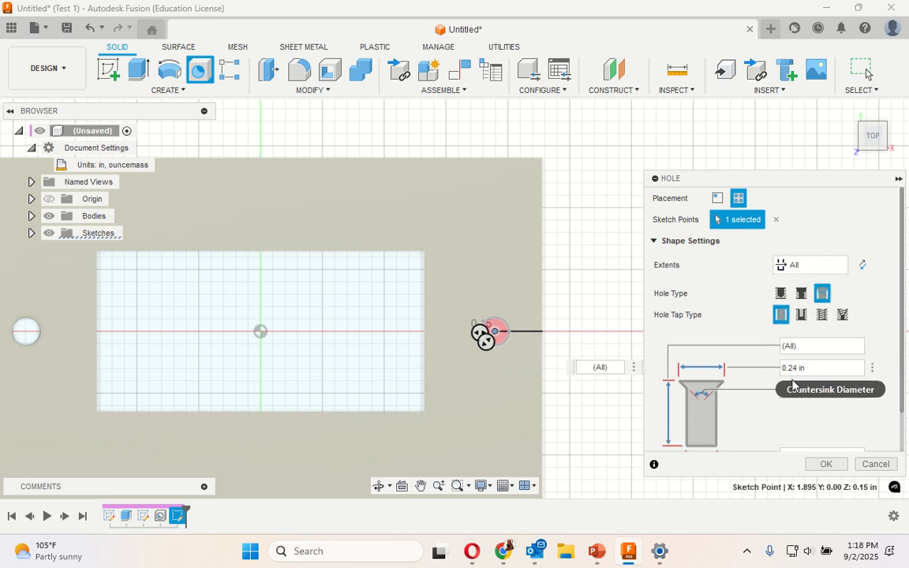
scroll(783, 424, "down", 1)
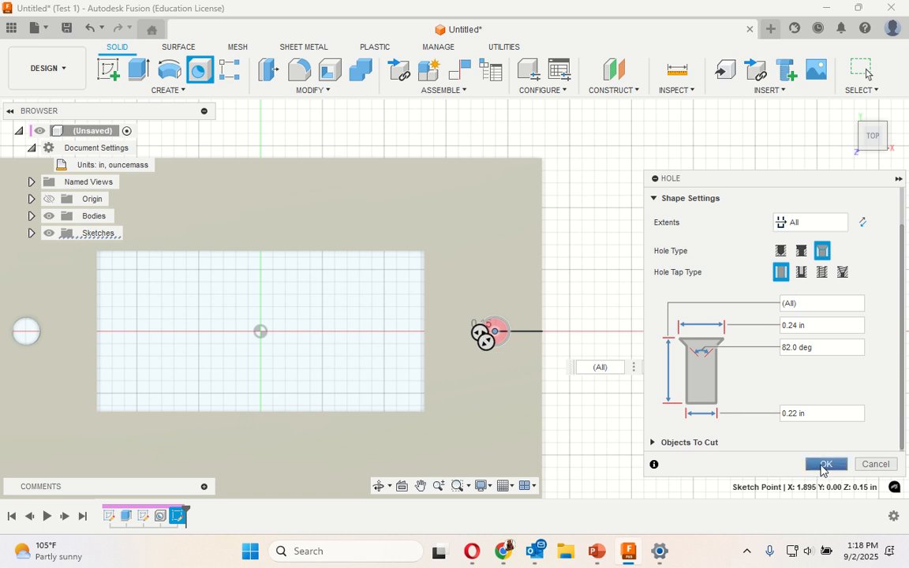
left_click(824, 465)
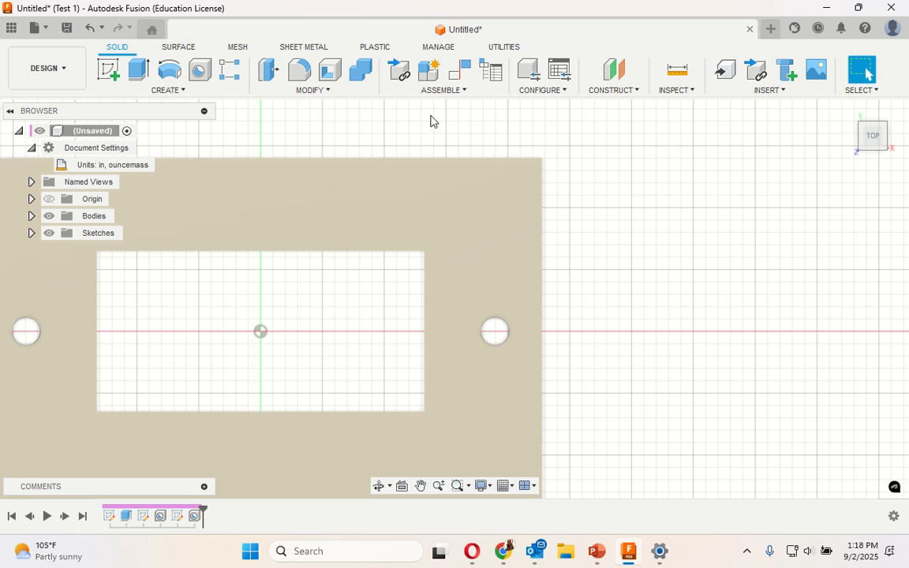
- Fillet the four outer edges of the plate's top face with a 0.1 in radius
scroll(635, 168, "up", 2)
scroll(843, 184, "down", 4)
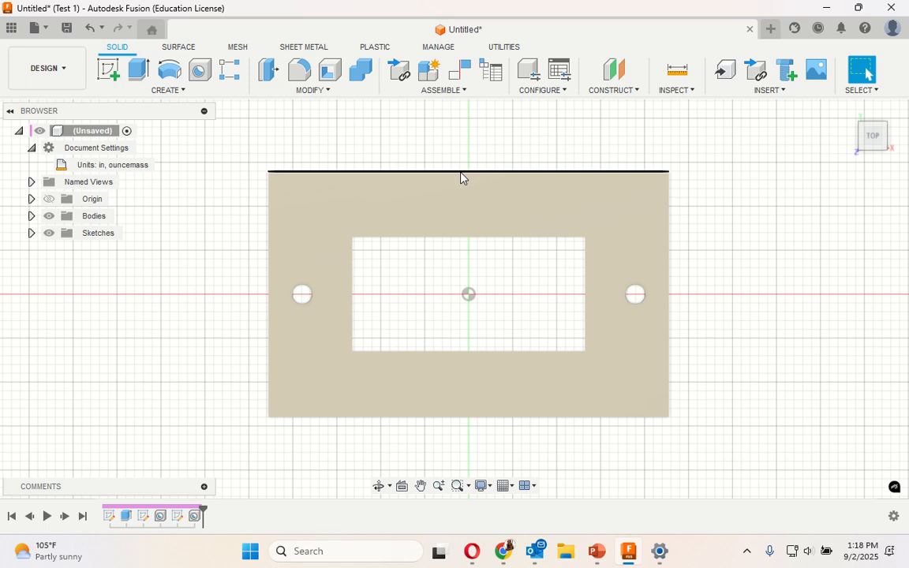
left_click(460, 172)
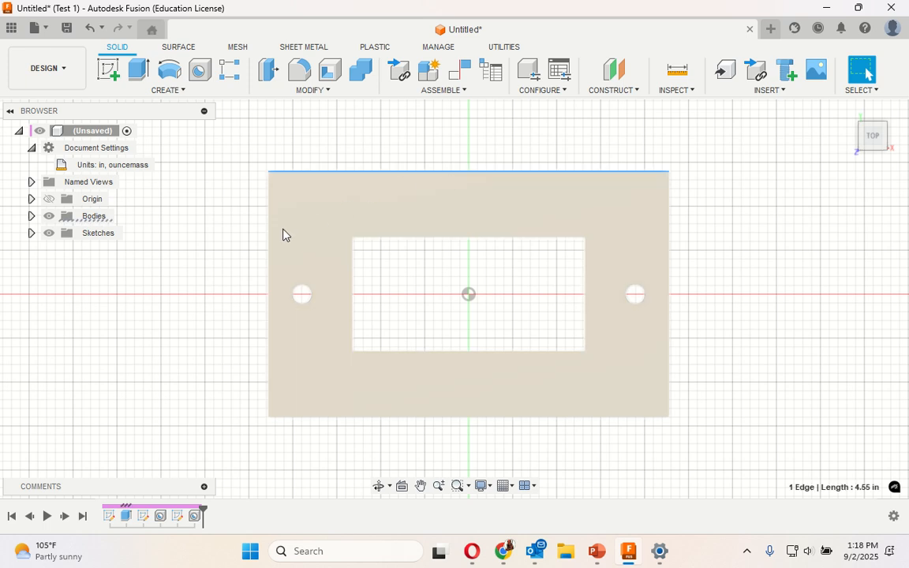
left_click(269, 245, "ctrl")
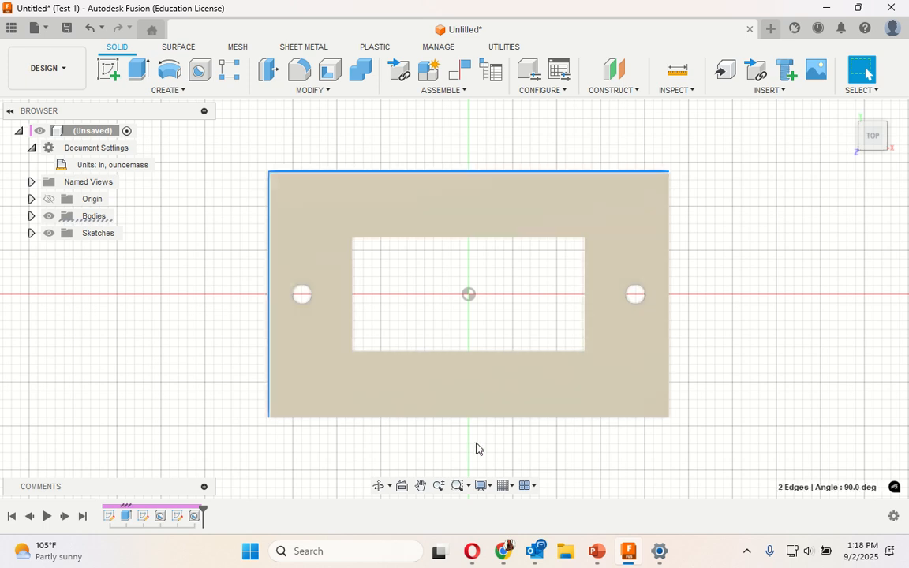
left_click(498, 418, "ctrl")
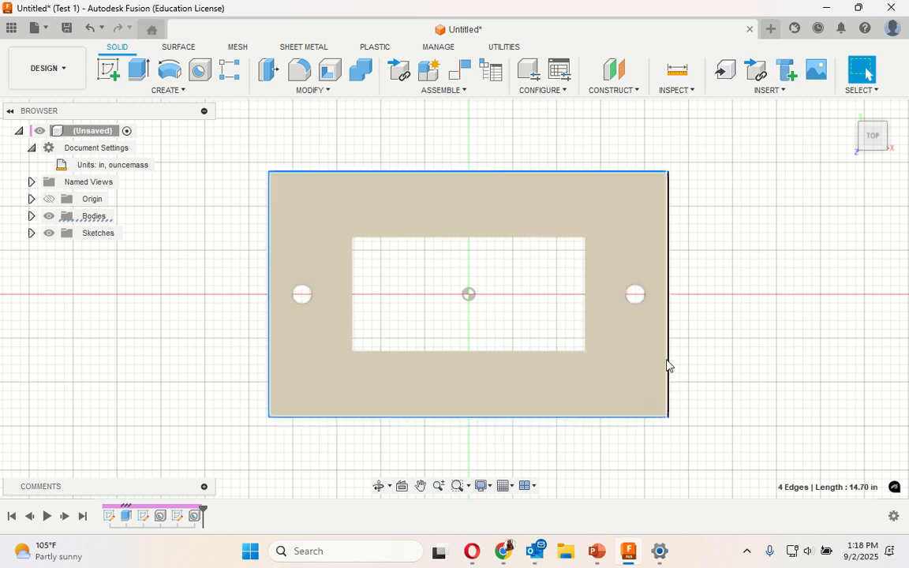
left_click(300, 76)
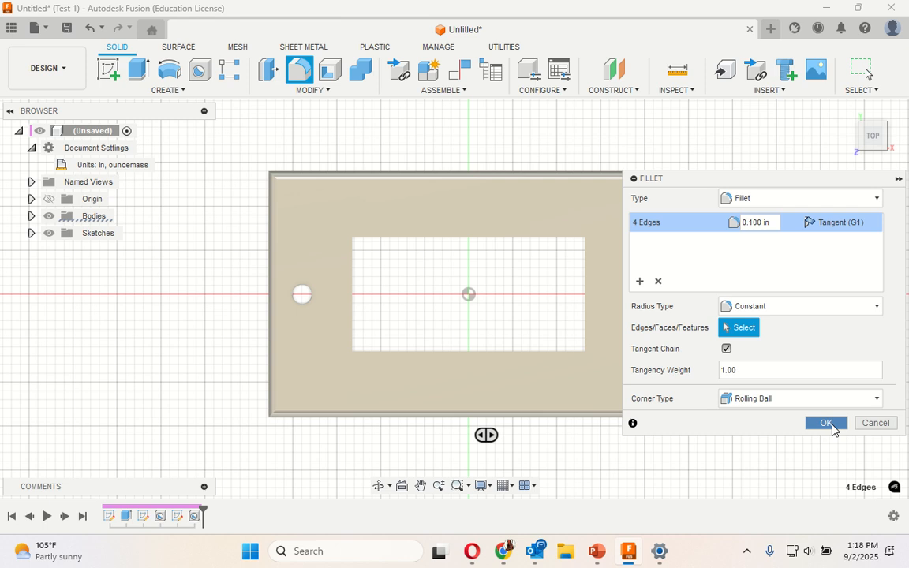
left_click(825, 423)
- Start a sketch on the plate's top face and place a wide text frame above the rectangular opening
left_click_drag(866, 127, 847, 116)
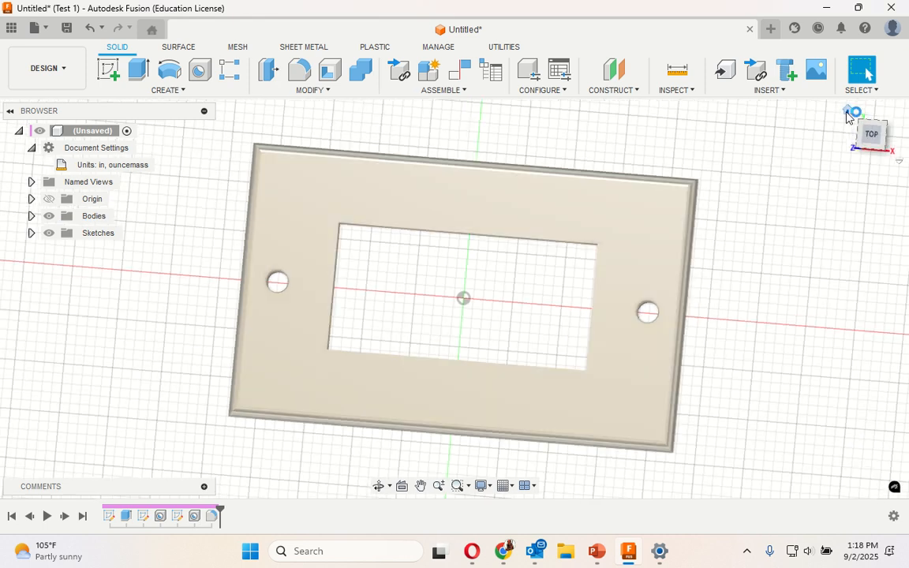
left_click(849, 115)
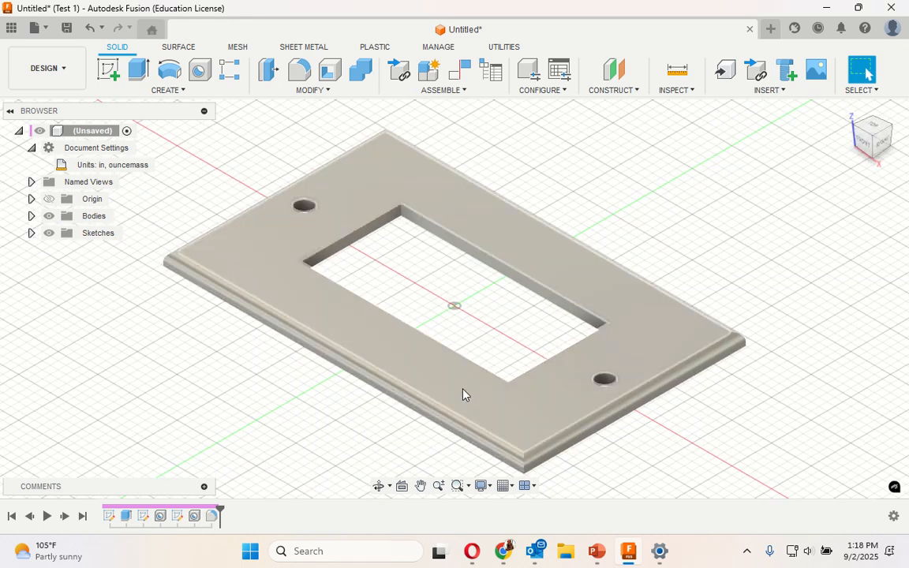
left_click(871, 127)
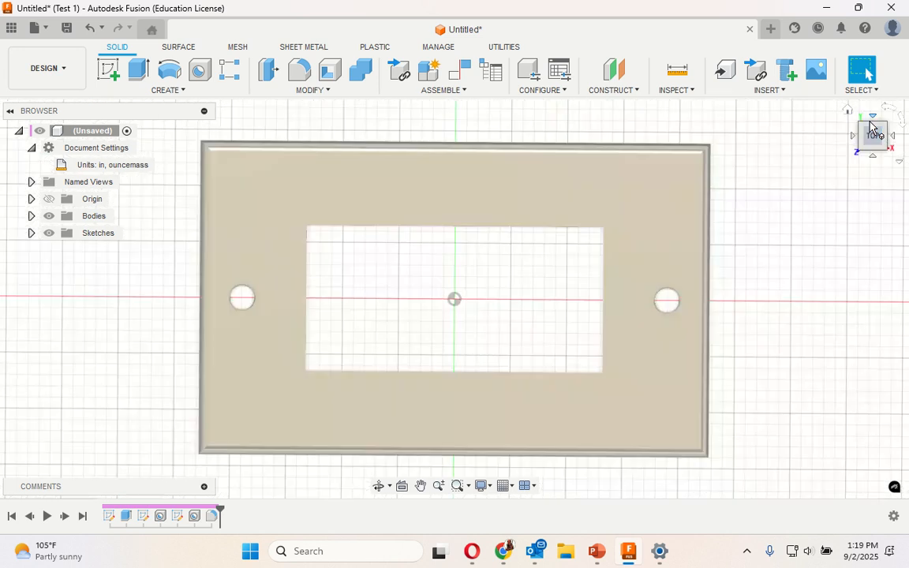
left_click(182, 95)
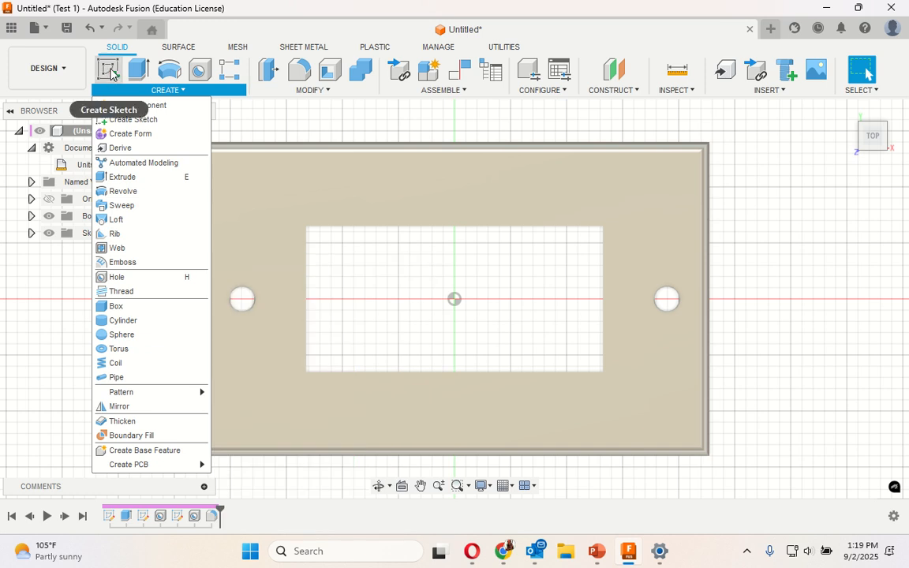
left_click(110, 72)
left_click(111, 73)
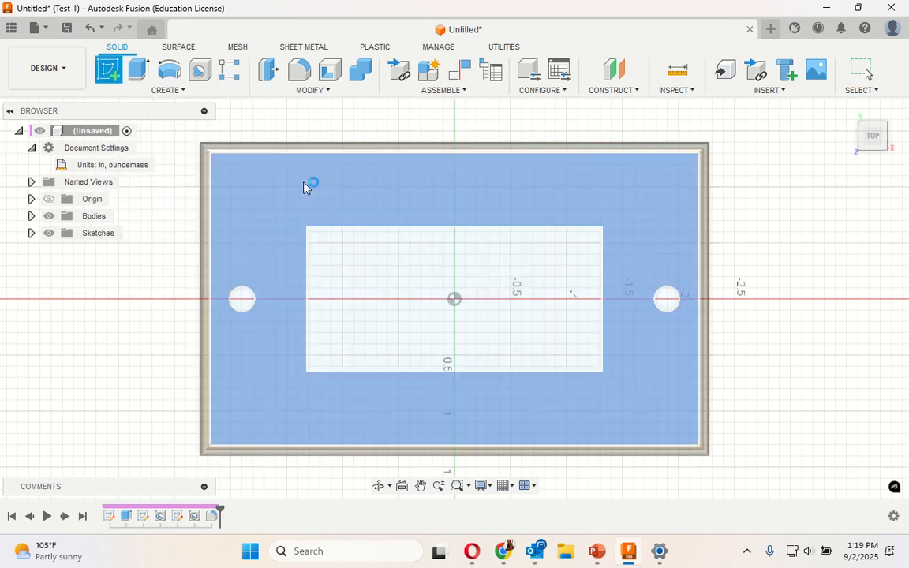
left_click(304, 188)
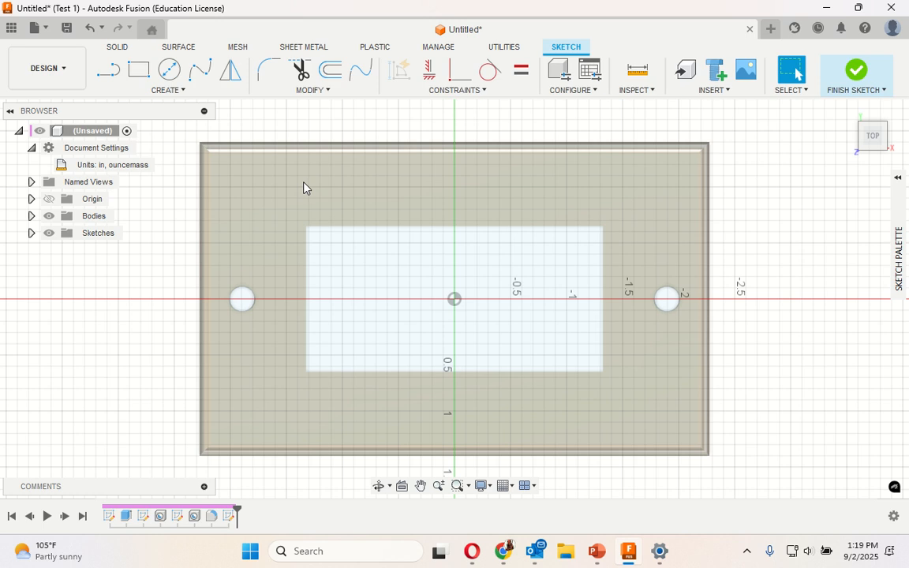
left_click(174, 91)
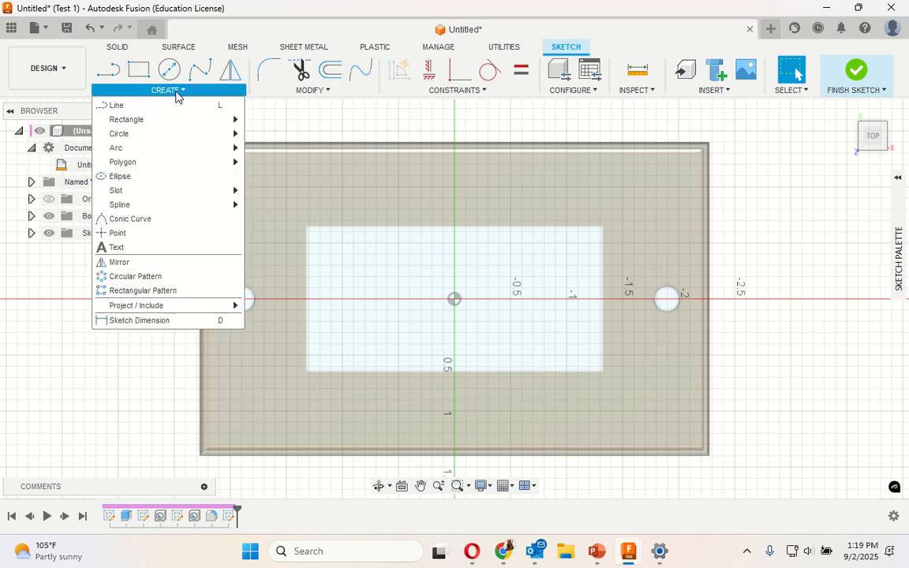
left_click(138, 247)
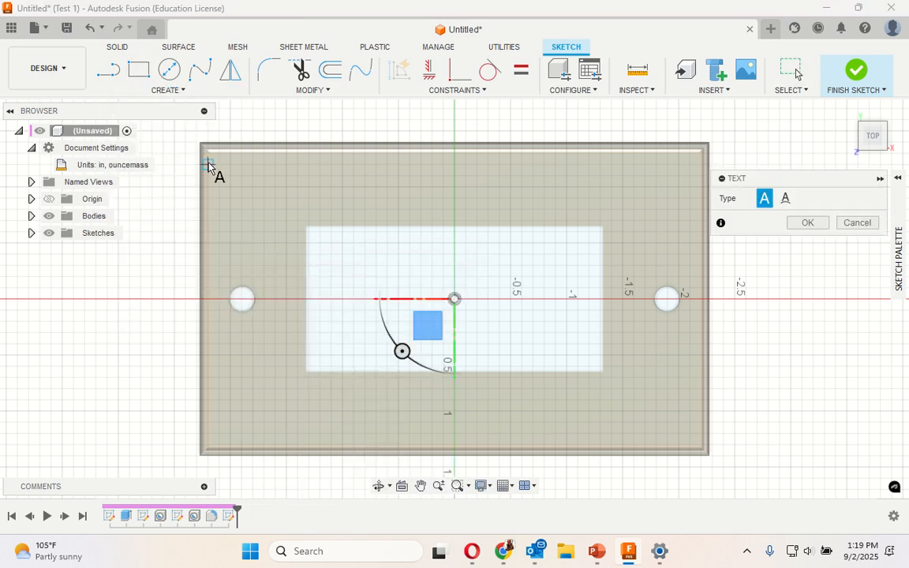
left_click(263, 153)
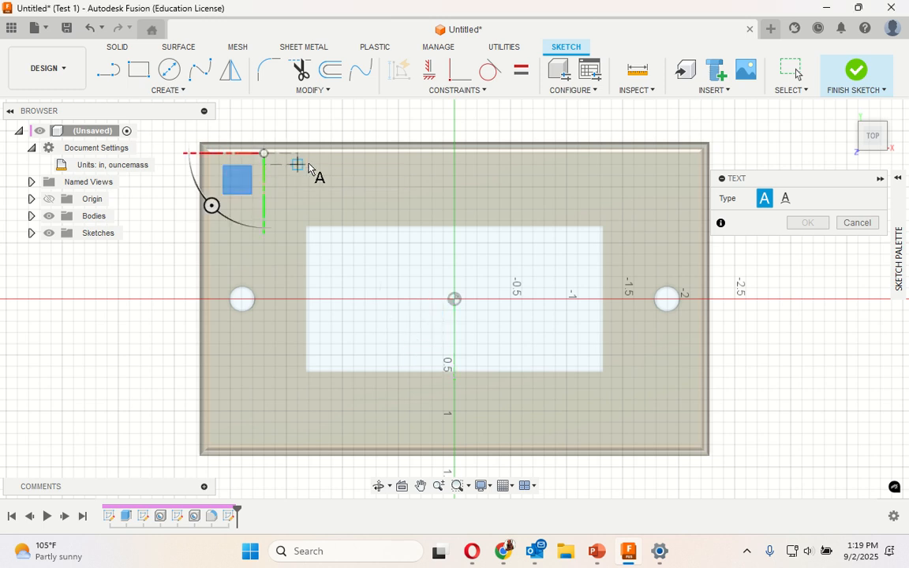
left_click(655, 223)
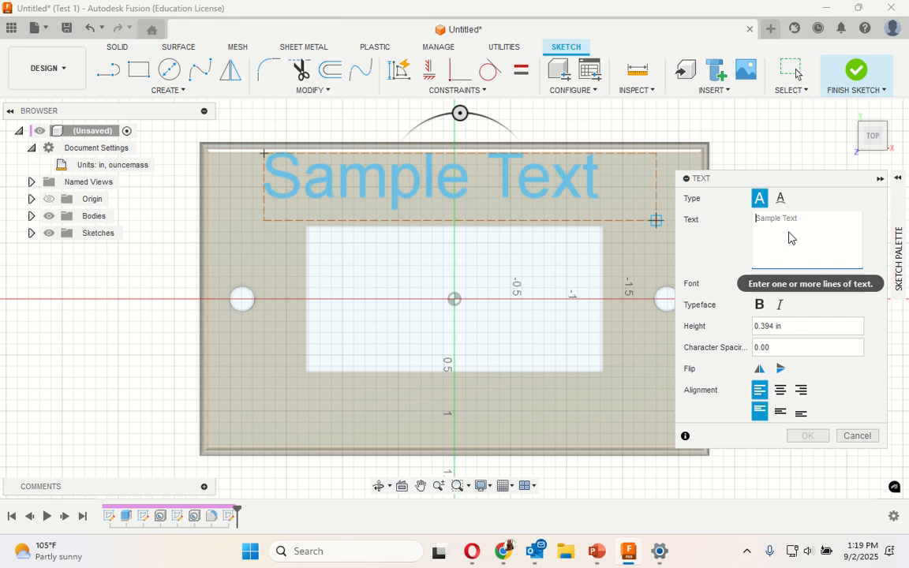
- Enter the surname as the sketch text in Arial Black, centered horizontally and aligned to the middle vertically, and create it
type("Pa")
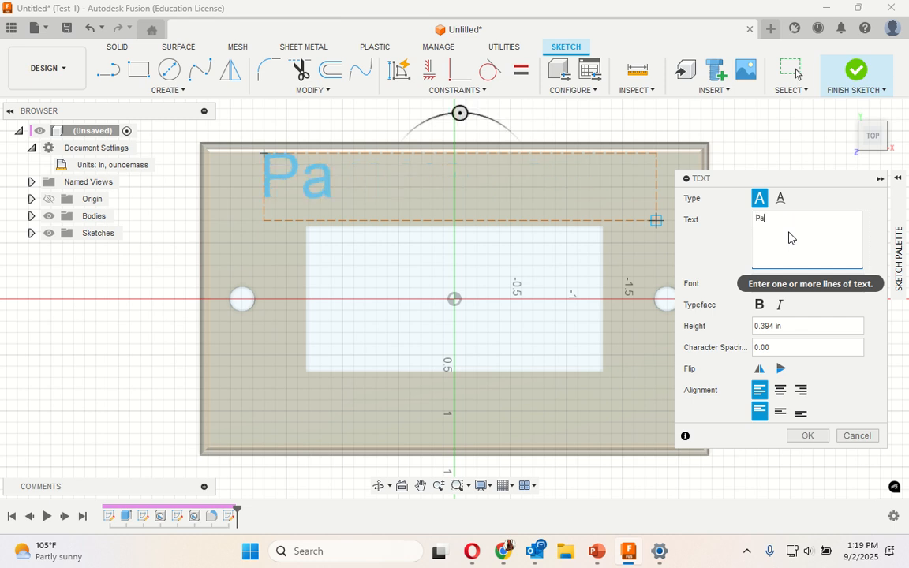
type("cho")
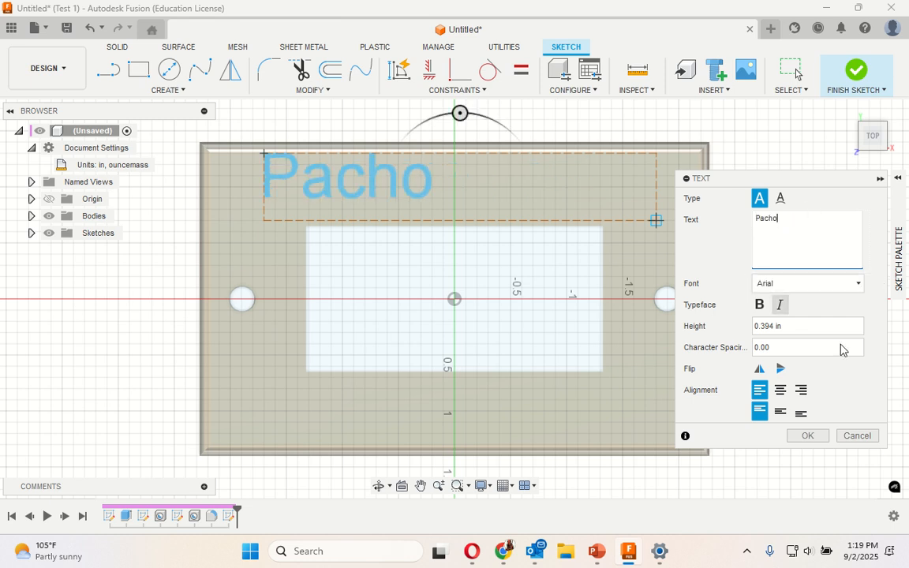
left_click(857, 285)
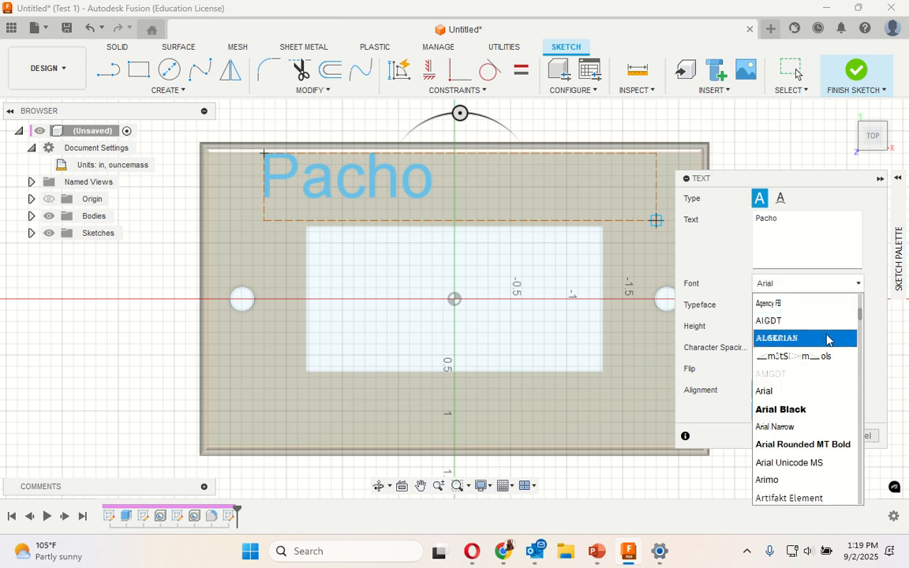
left_click(809, 409)
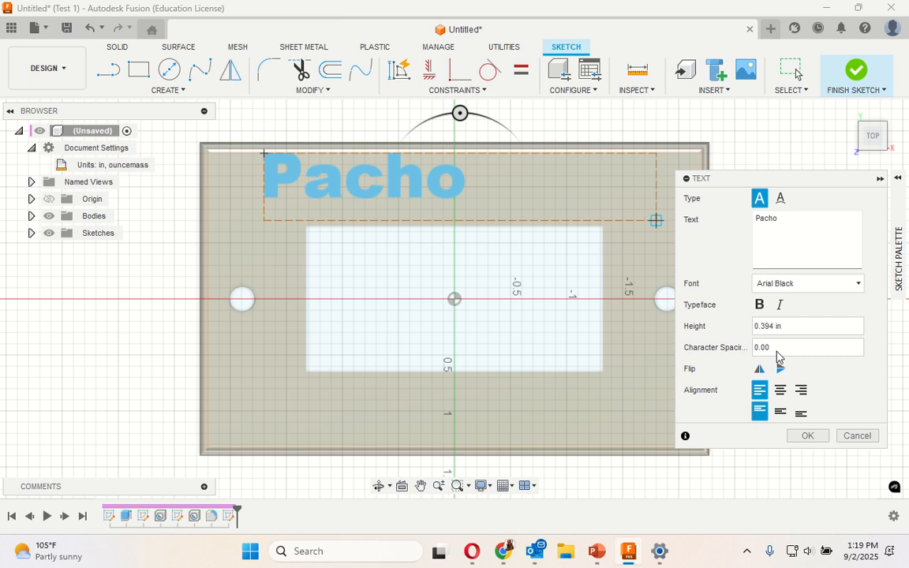
left_click(780, 391)
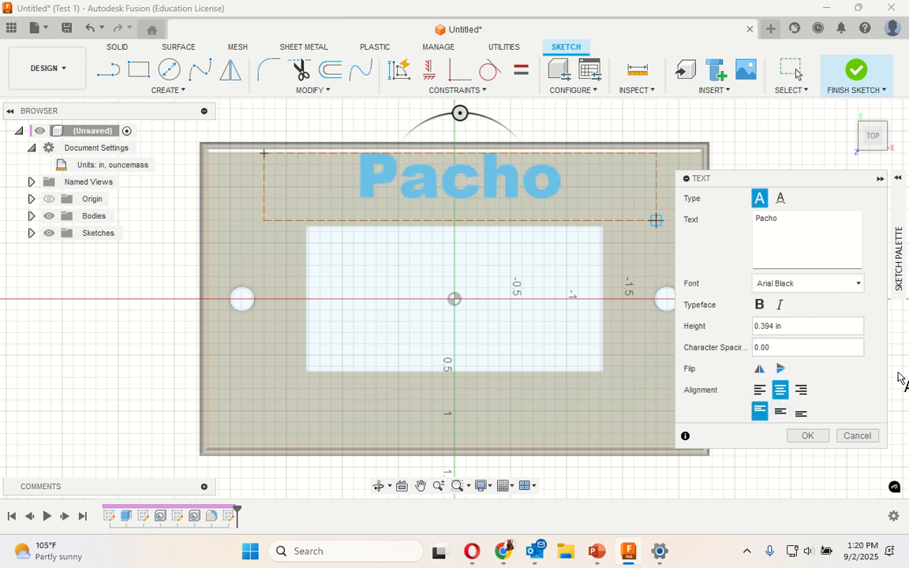
left_click(780, 412)
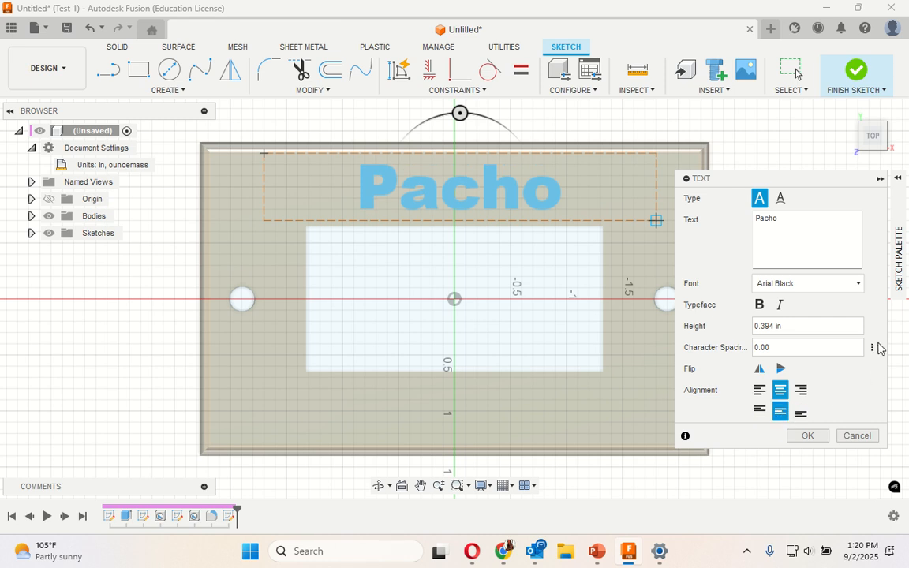
left_click(810, 437)
- Extrude the surname text 0.1 in upward from the plate's top face, joined to the plate
left_click(474, 208)
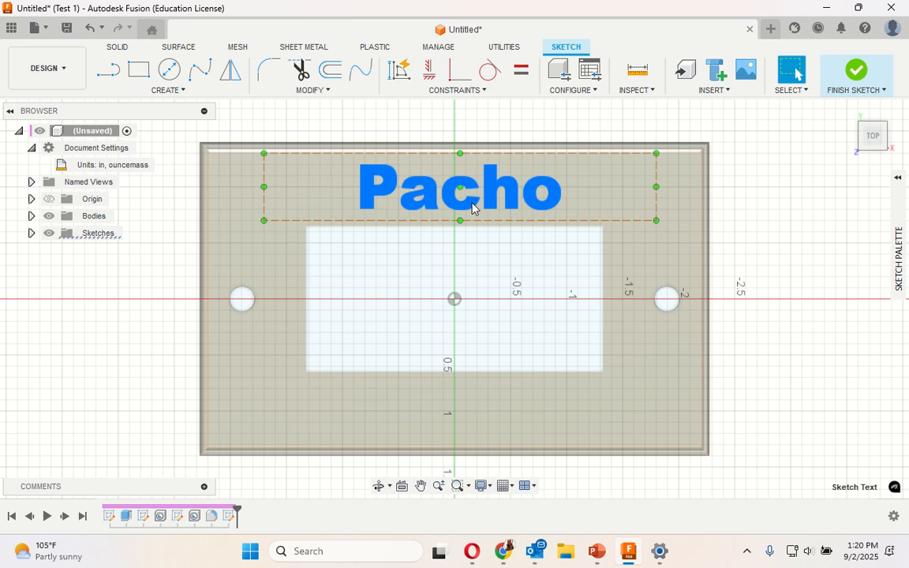
right_click(471, 207)
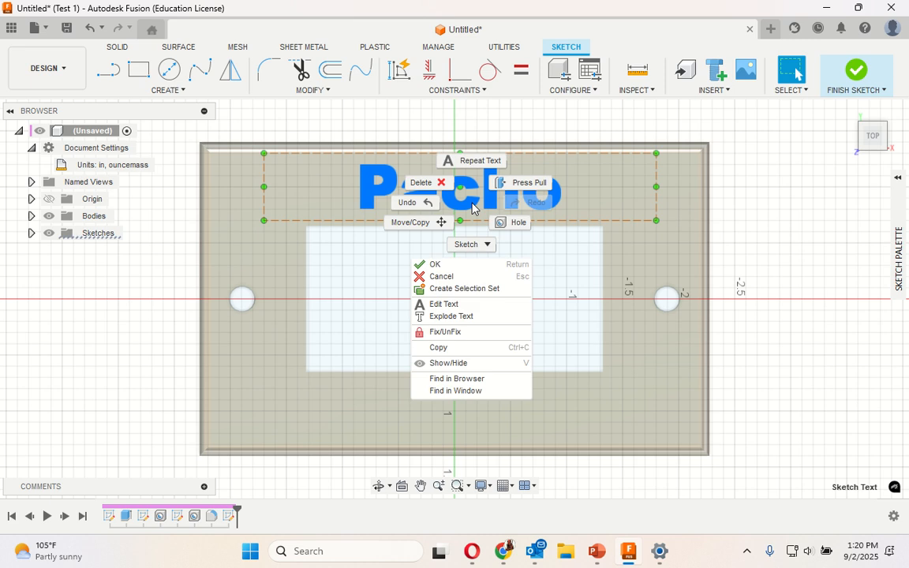
left_click(508, 183)
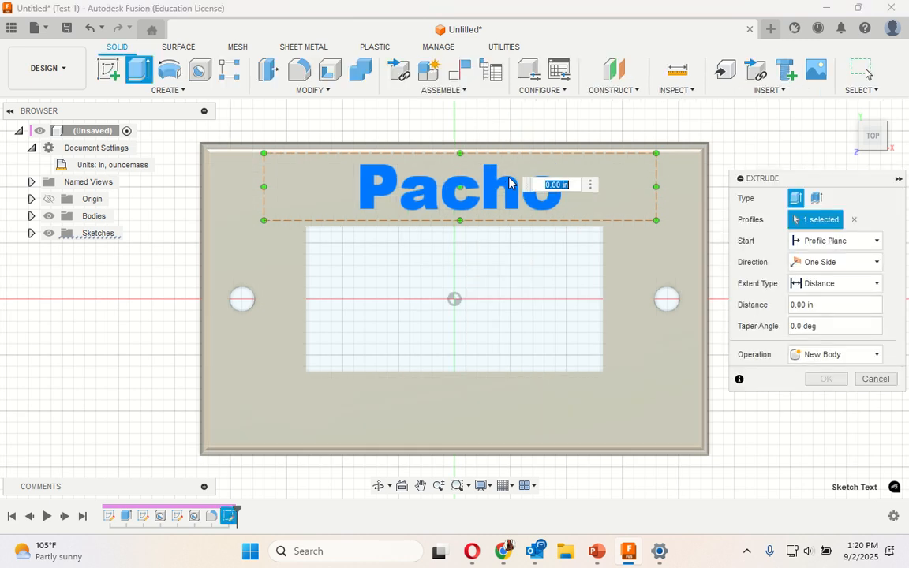
left_click(799, 307)
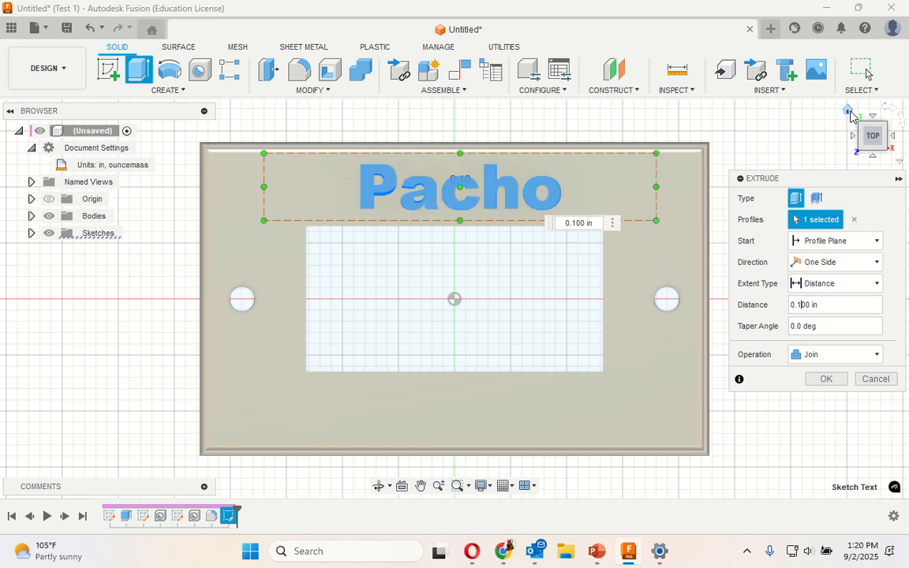
left_click(849, 111)
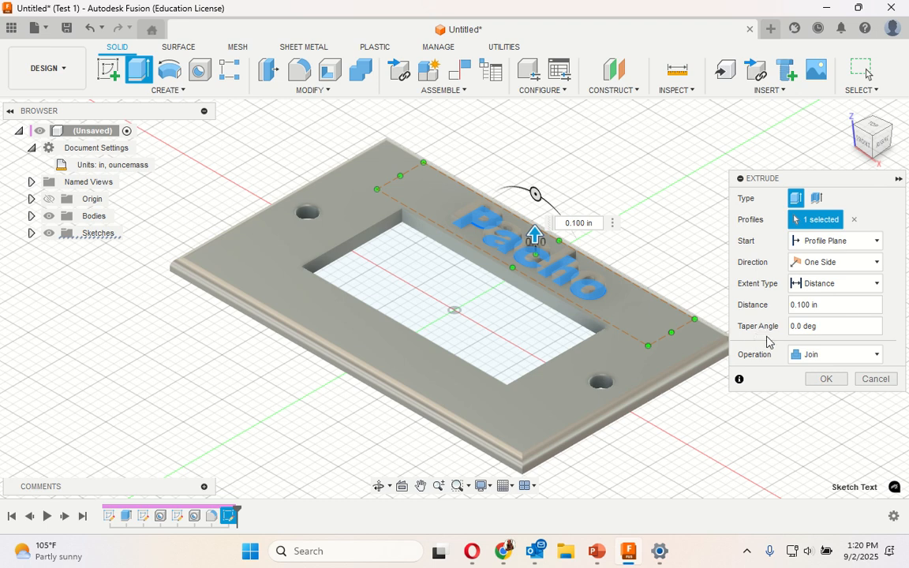
left_click(825, 382)
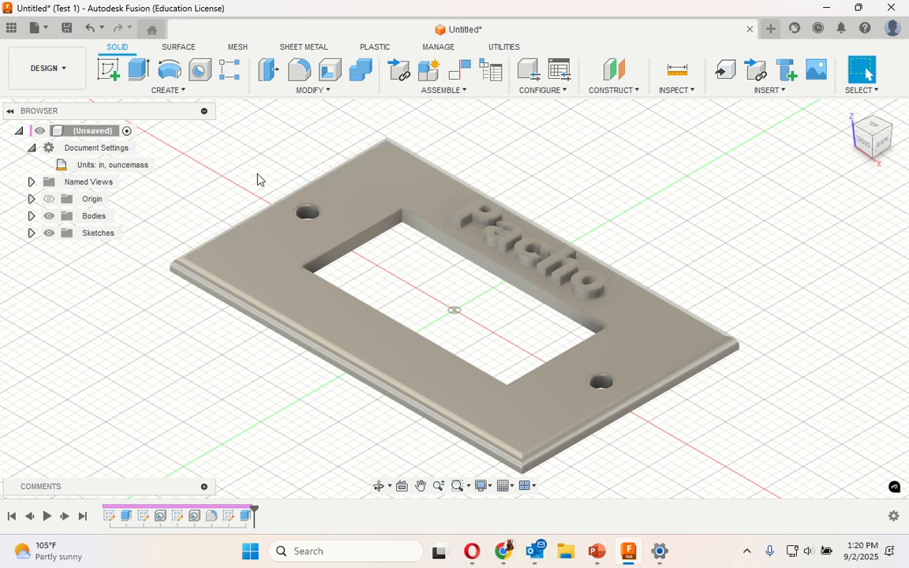
- Save the design in Trophy 1, naming it with the surname followed by "Light switch"
left_click(66, 32)
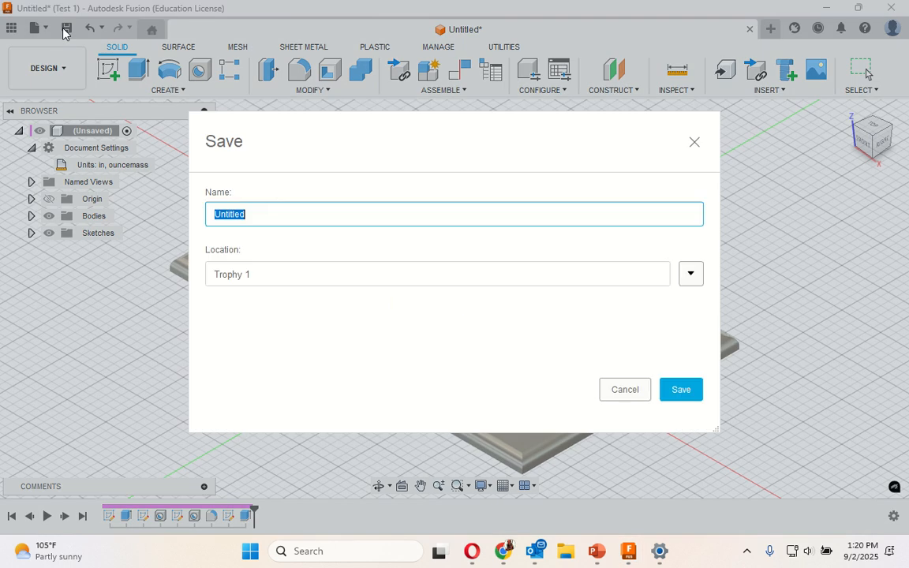
type("Pacho Light switch")
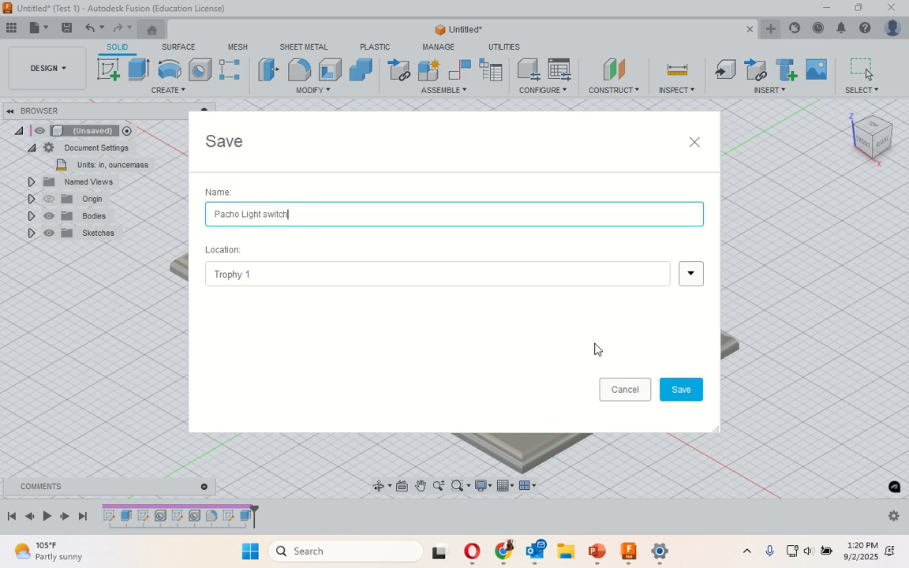
left_click(681, 397)
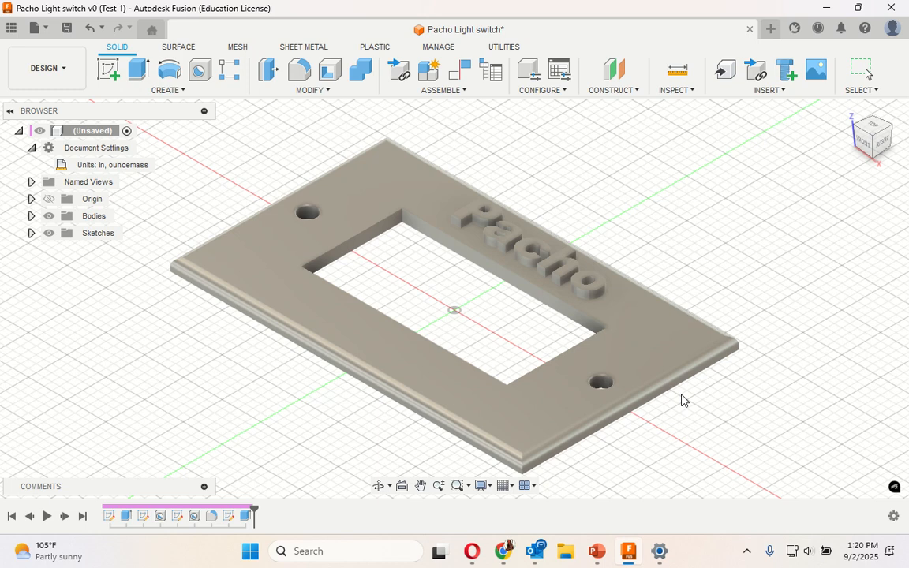
- Export the design as an Autodesk Fusion Archive (.f3d) file to the Downloads folder
left_click(35, 27)
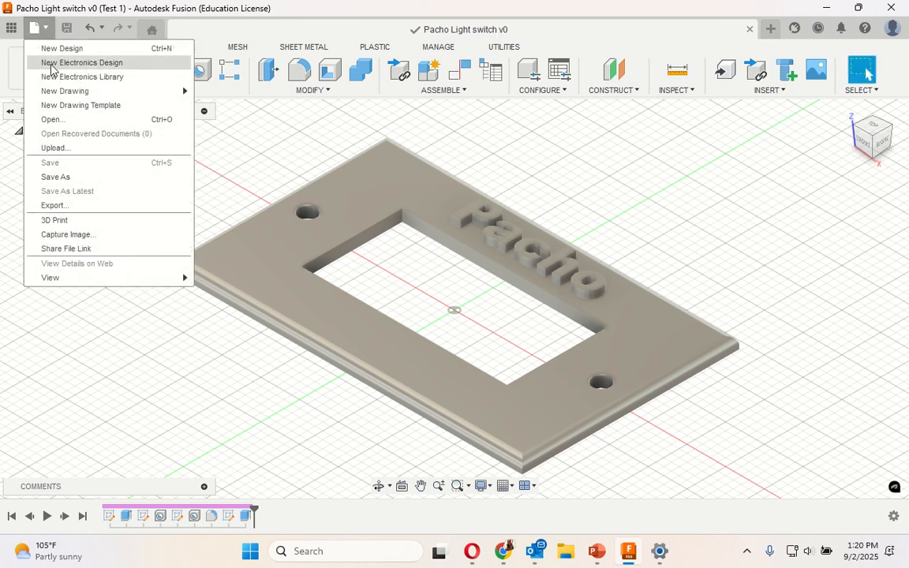
left_click(57, 206)
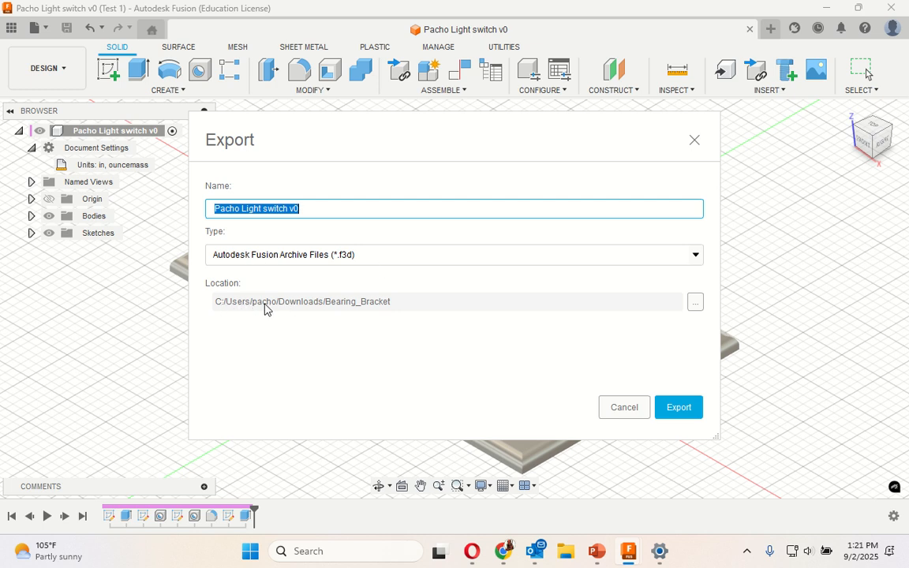
left_click(697, 306)
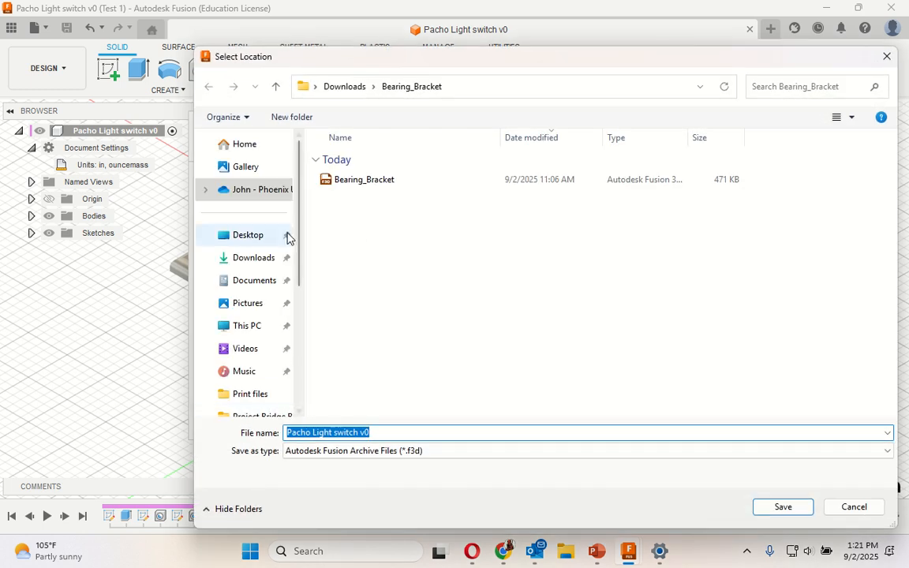
left_click(254, 259)
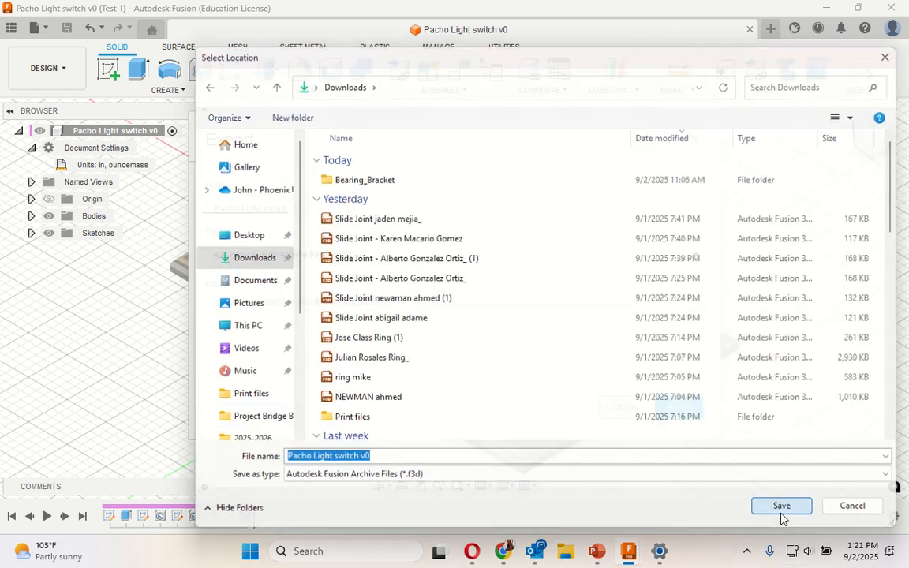
left_click(783, 512)
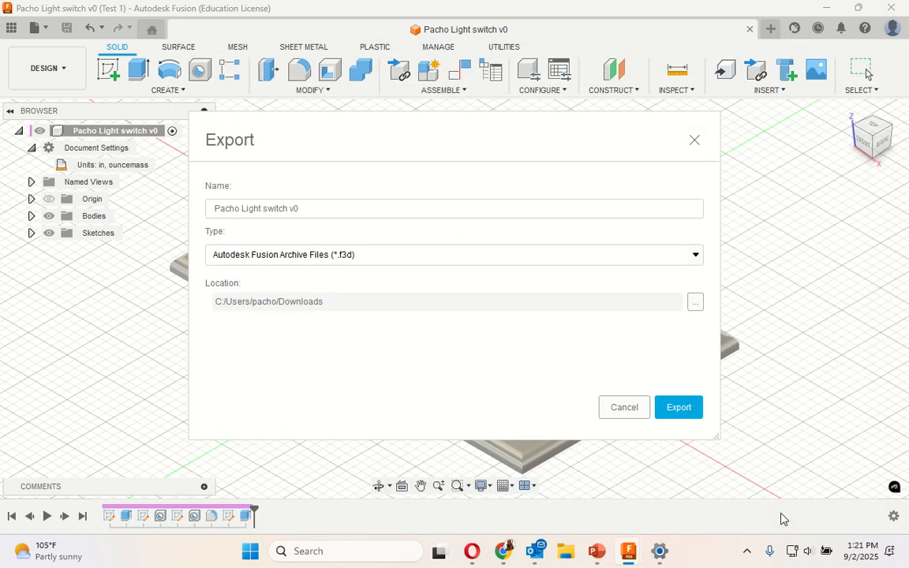
left_click(679, 407)
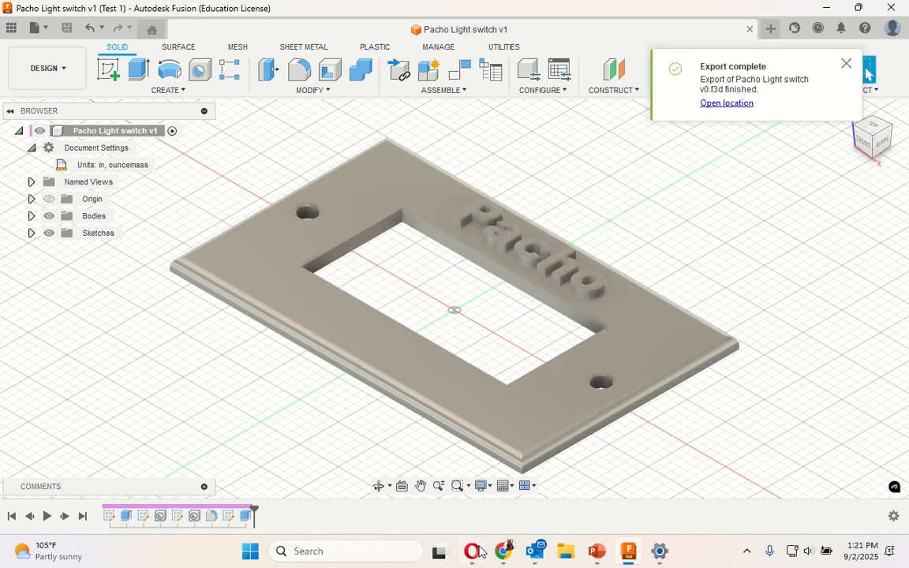
- Switch to Canvas in Chrome and open the CTE Engineering Sciences 1 H course
left_click(461, 473)
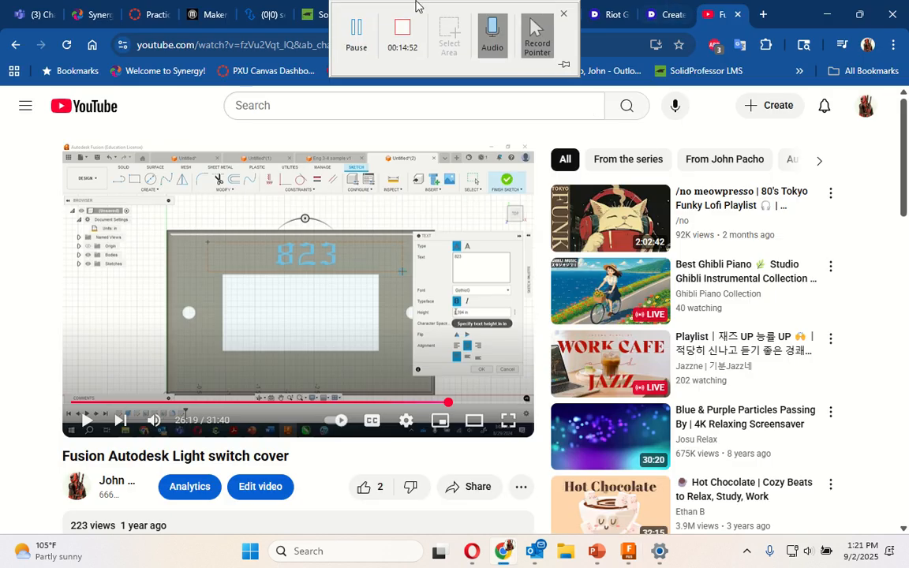
left_click(151, 14)
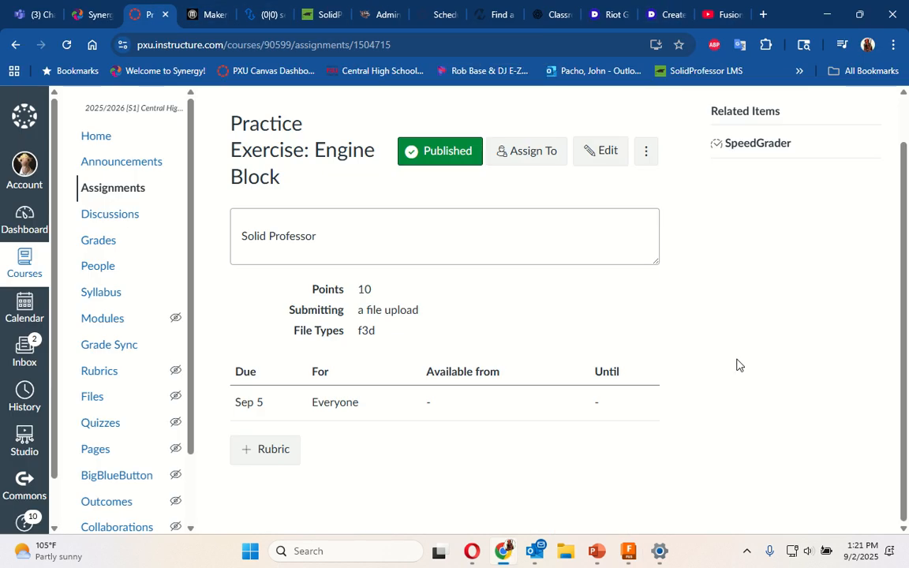
left_click(28, 265)
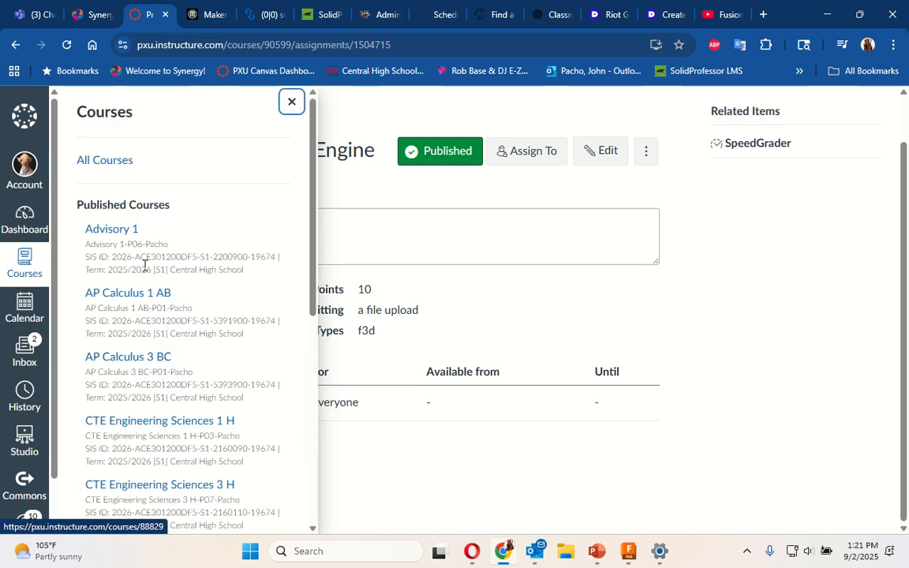
scroll(163, 379, "down", 3)
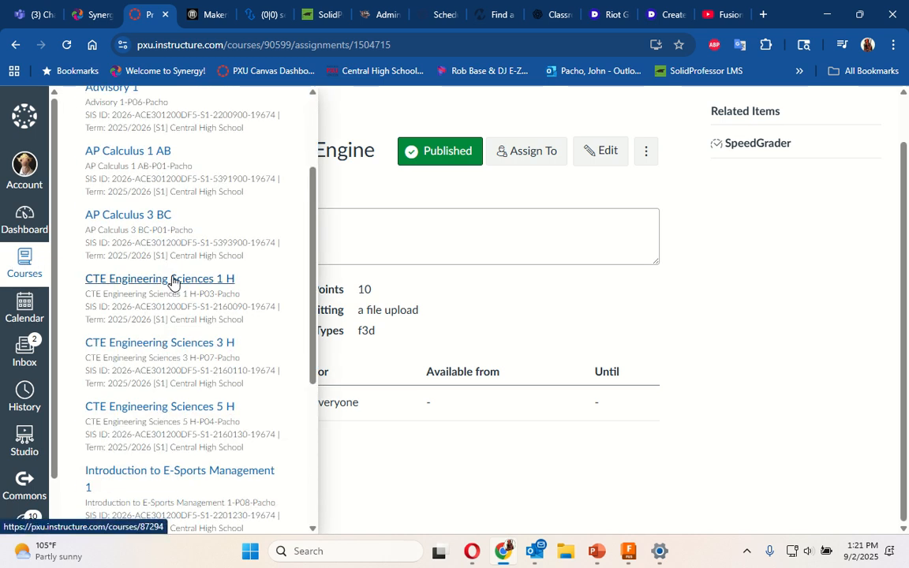
left_click(175, 281)
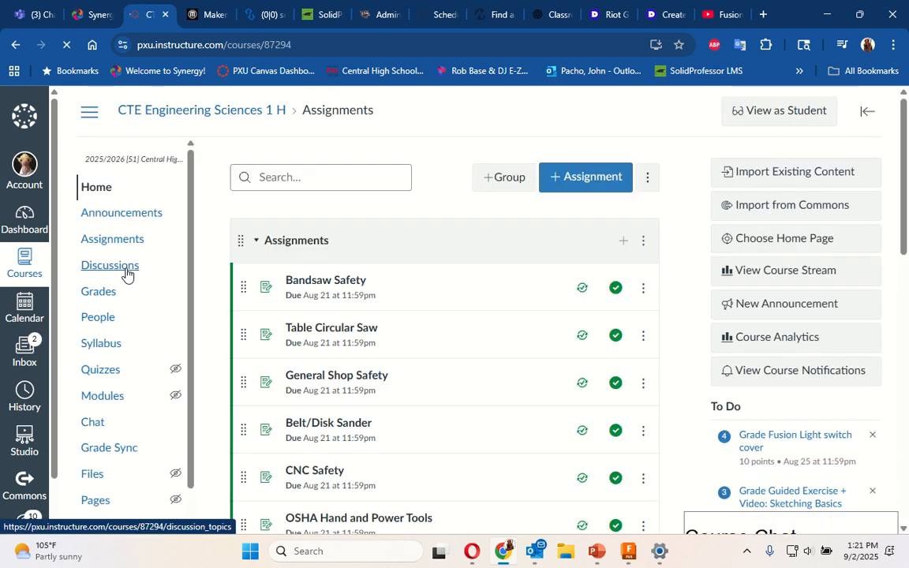
- View the course's assignments as a student and start an attempt on the "Fusion Light switch cover" assignment
left_click(130, 243)
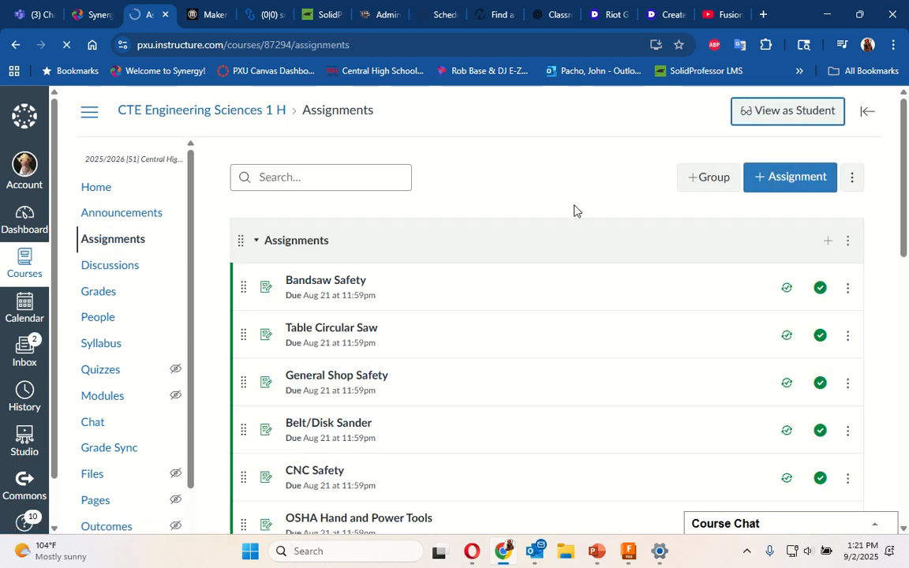
scroll(588, 311, "down", 1)
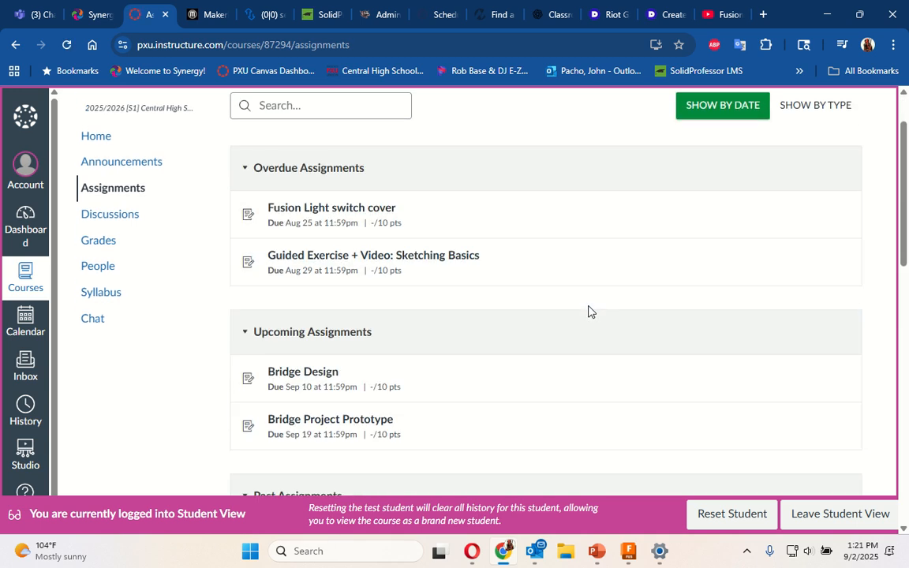
left_click(353, 209)
left_click(628, 187)
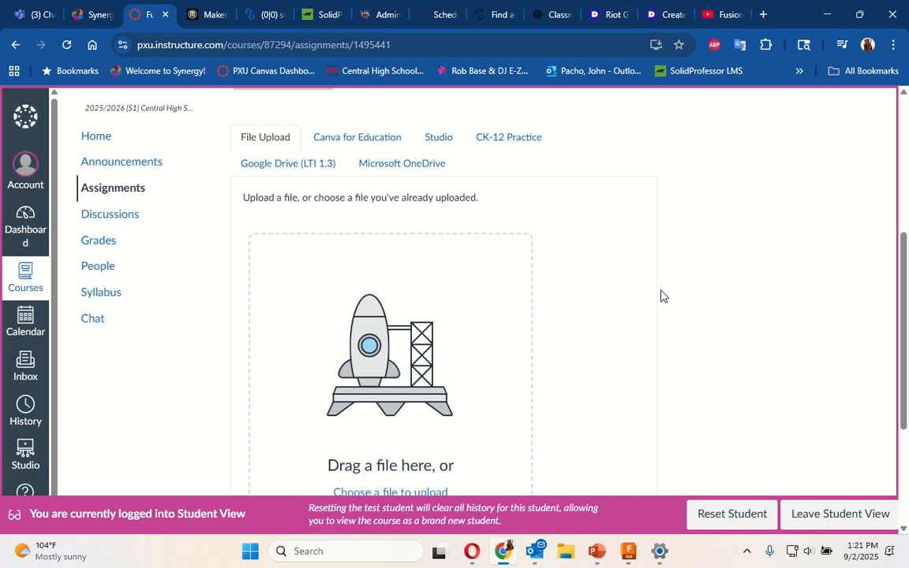
- Upload the exported light switch .f3d file from the Downloads folder and submit the assignment
scroll(661, 295, "down", 3)
left_click(389, 191)
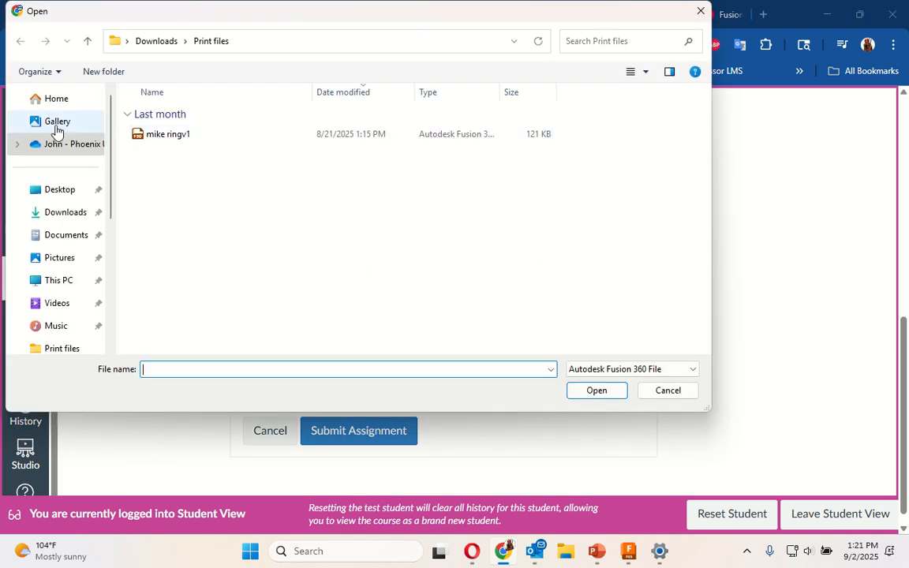
left_click(64, 212)
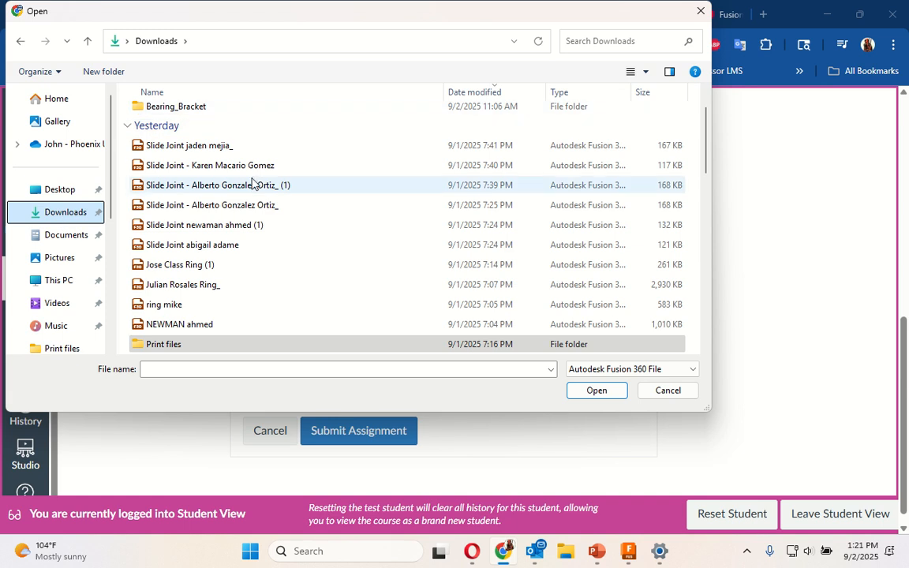
scroll(237, 158, "up", 1)
left_click(224, 135)
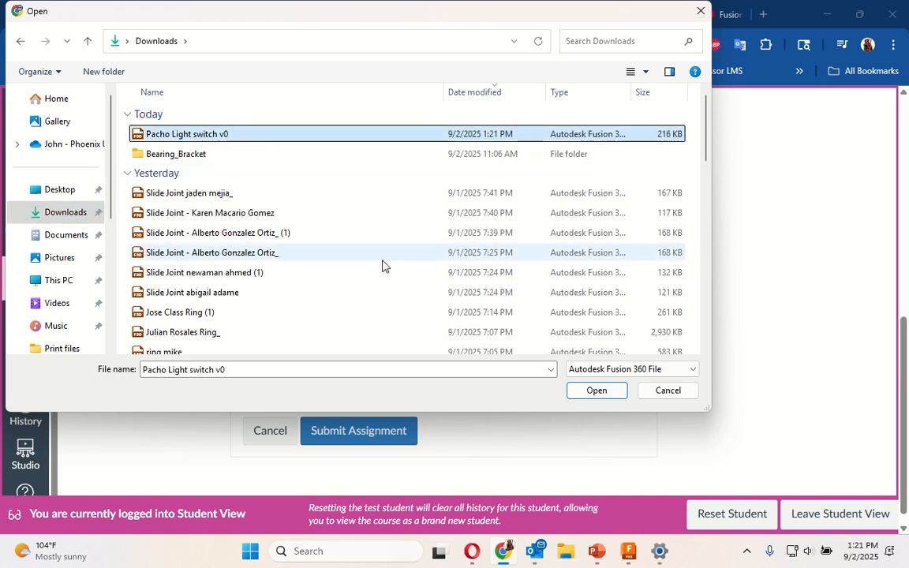
left_click(610, 395)
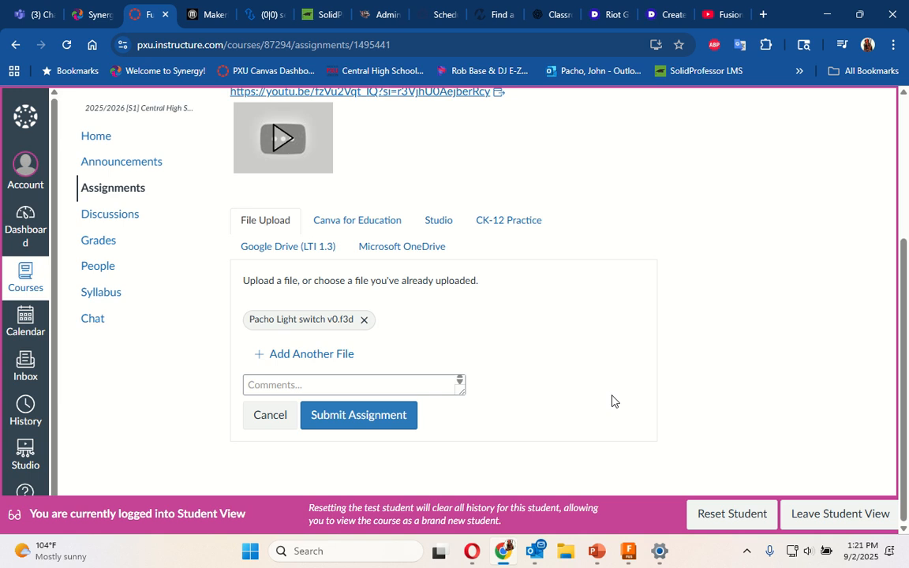
left_click(361, 422)
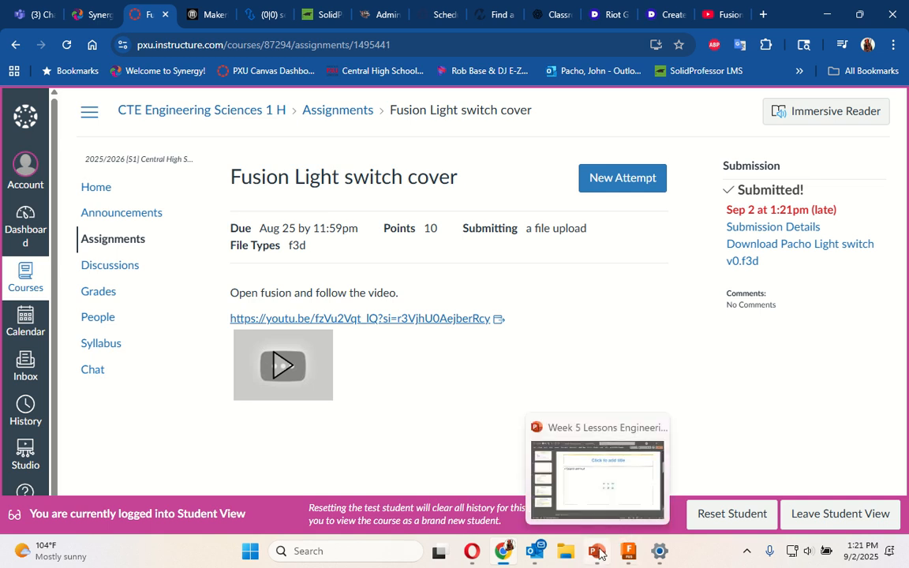
mouse_move(400, 5)
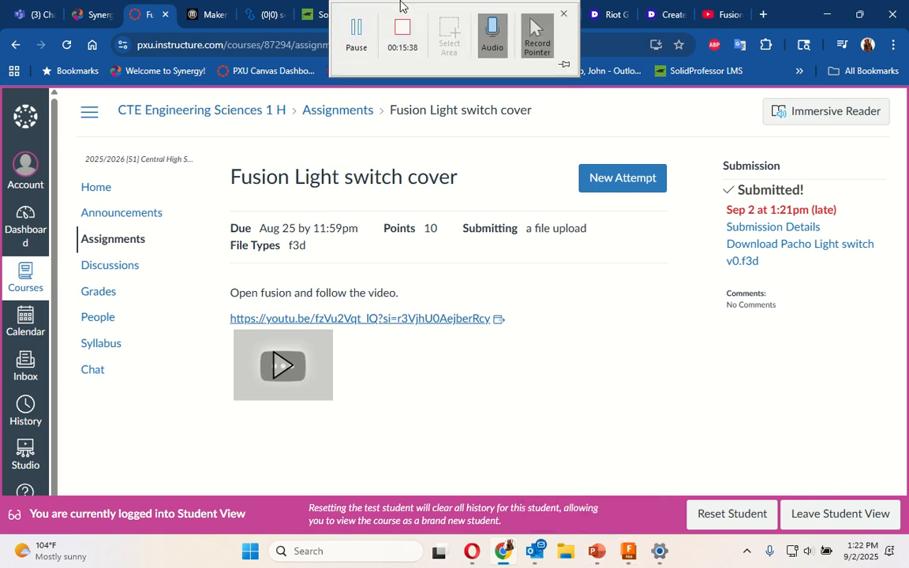